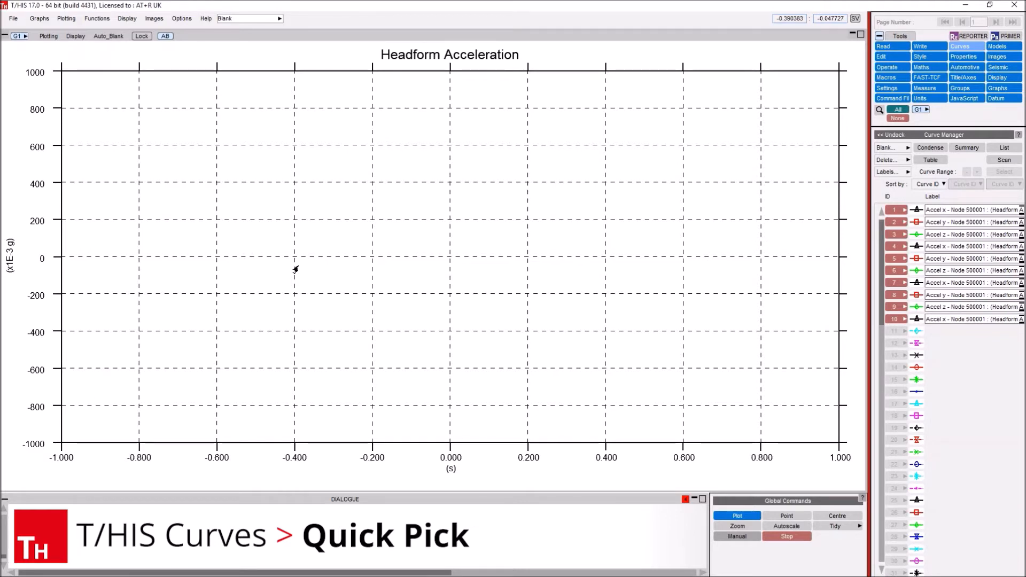
# - Reverse the curve blanking around the first Accel x curve, and unblank all ten headform acceleration curves
pyautogui.middleClick(294, 268)
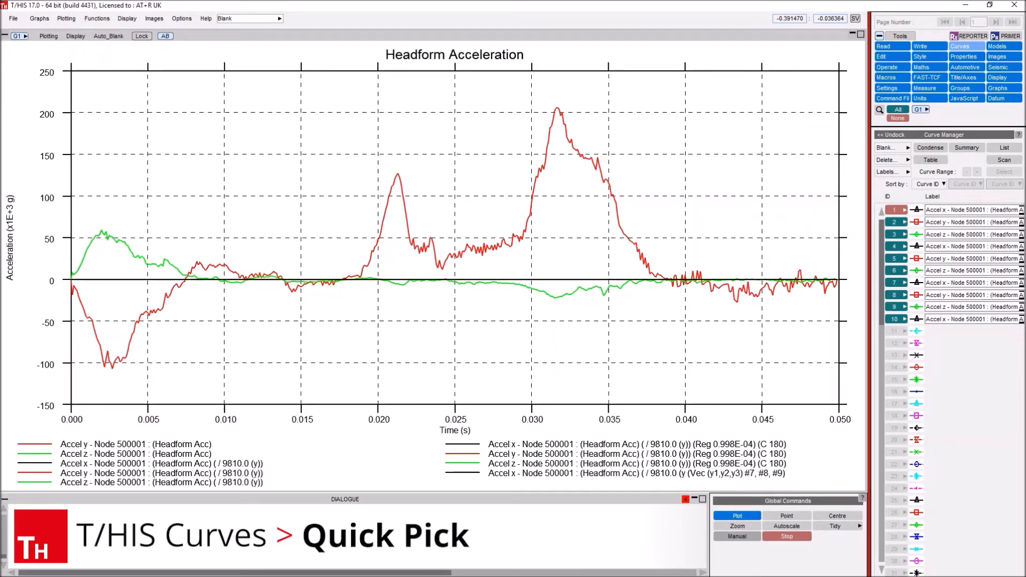
pyautogui.click(290, 245)
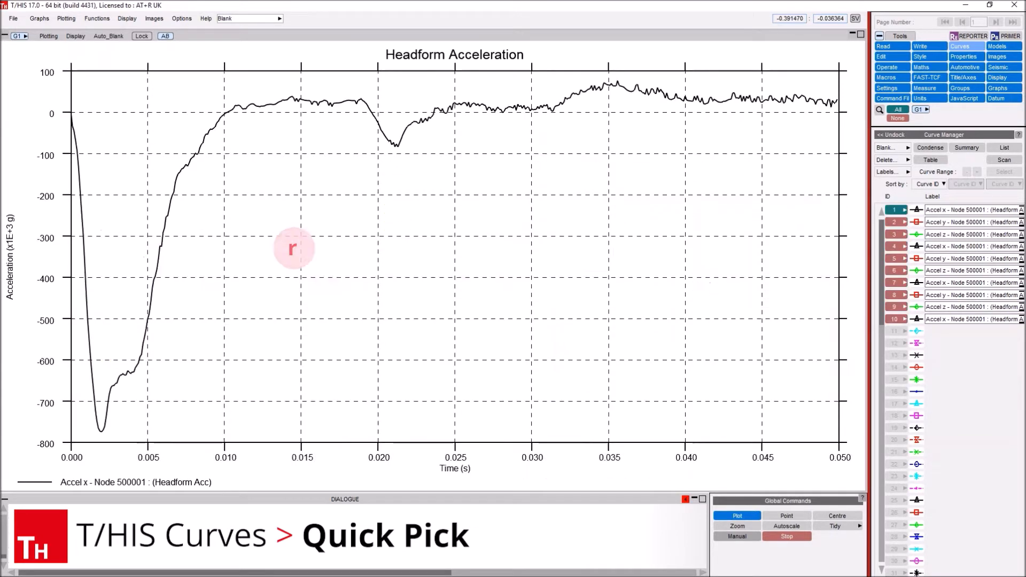
pyautogui.middleClick(294, 249)
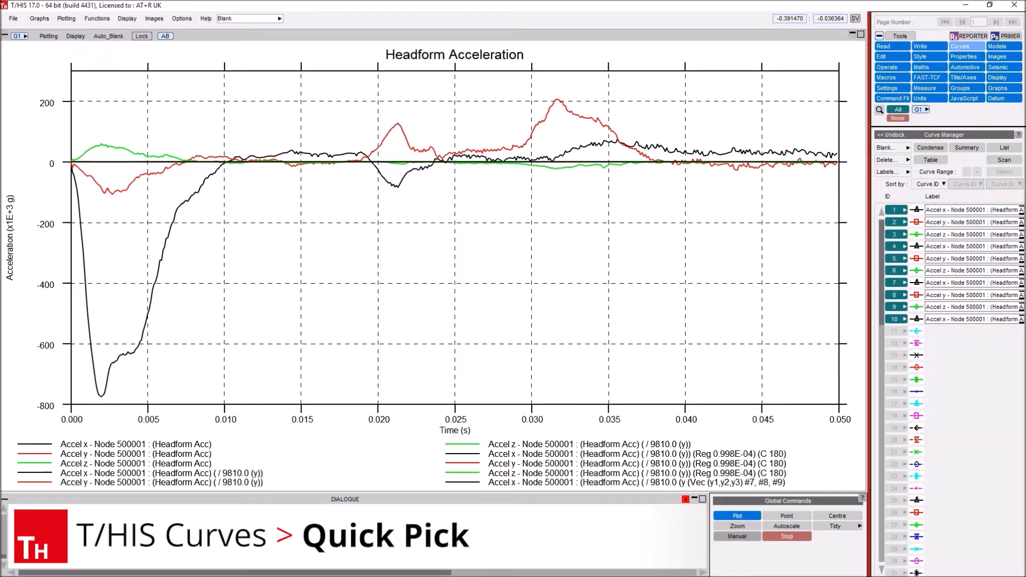
# - Apply a thicker line width to the first Accel x curve, and to the remaining plotted curves with an area selection
pyautogui.click(244, 20)
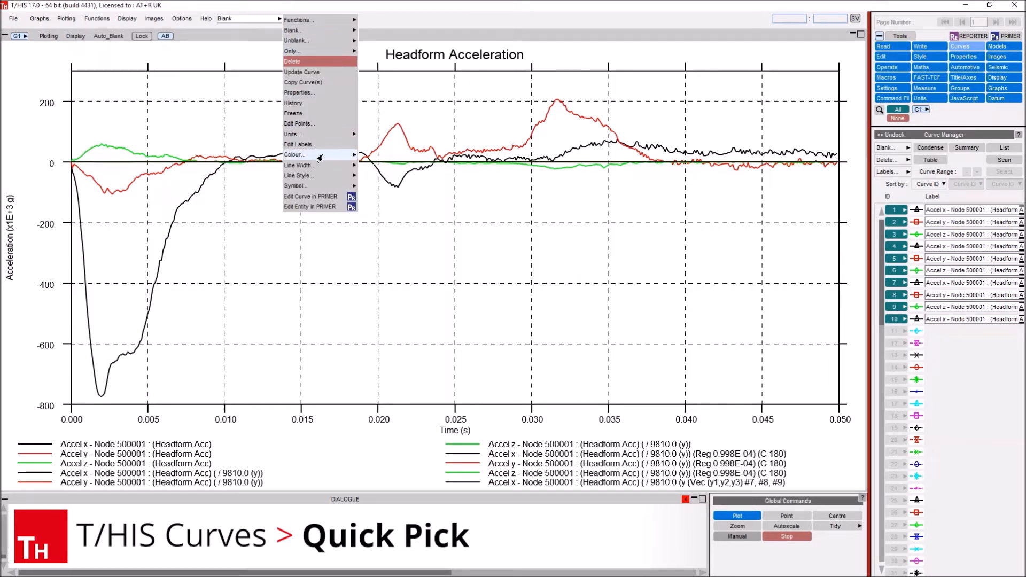
pyautogui.moveTo(326, 169)
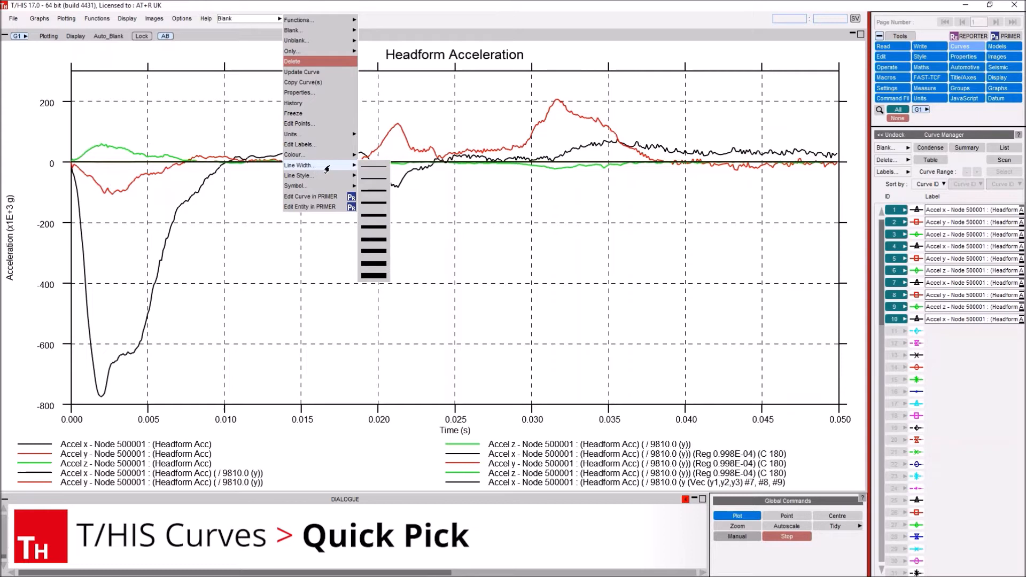
pyautogui.click(374, 228)
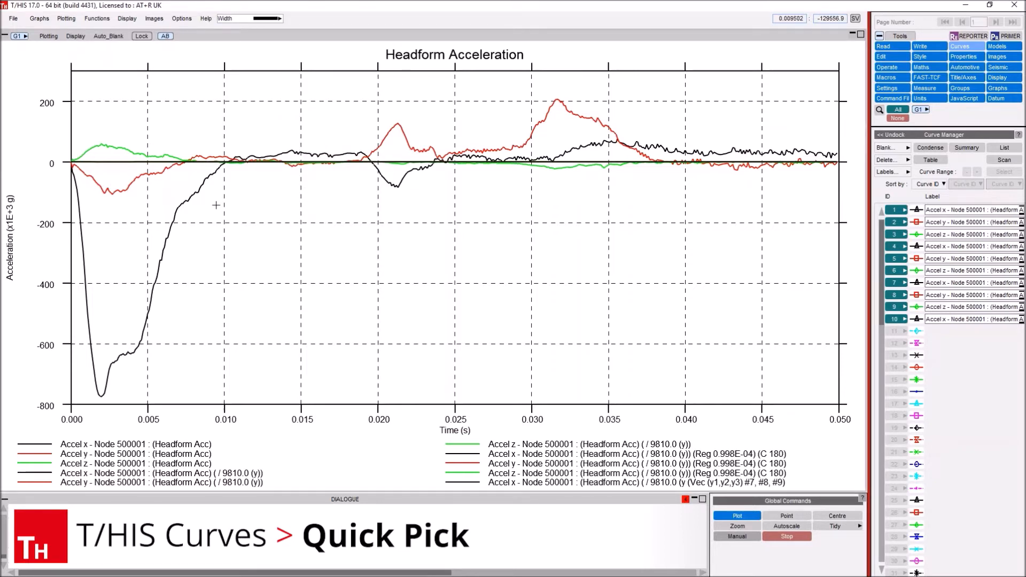
pyautogui.click(172, 224)
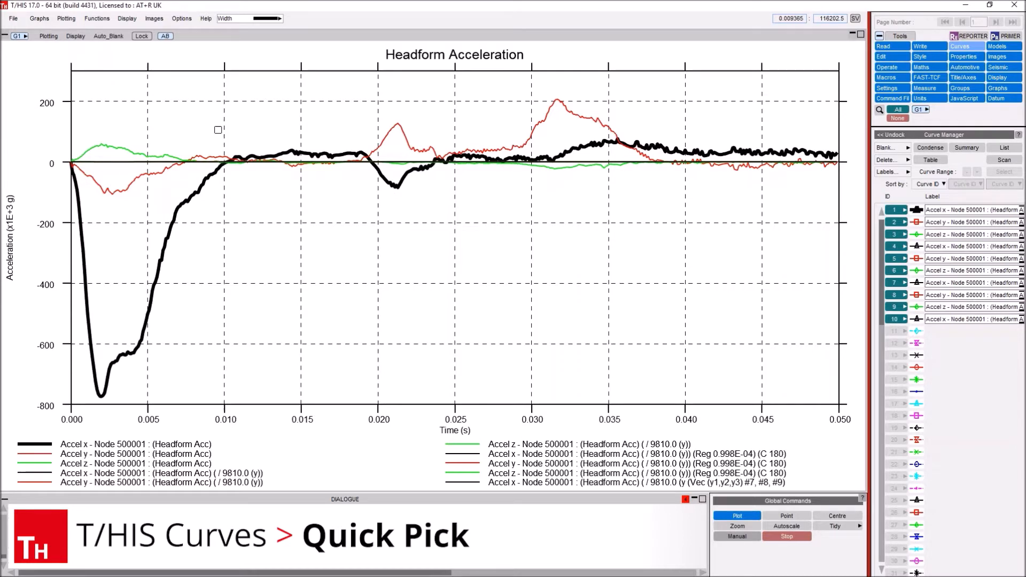
pyautogui.moveTo(220, 130); pyautogui.dragTo(328, 191)
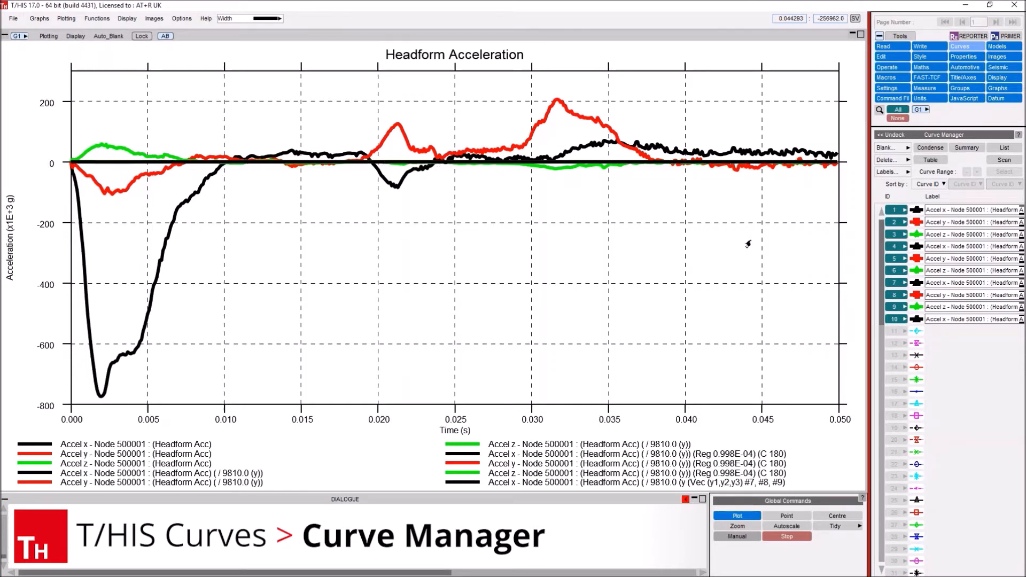
# - Blank curves 1 to 9 in the curve list and replot the graph with only curve 10
pyautogui.click(895, 210)
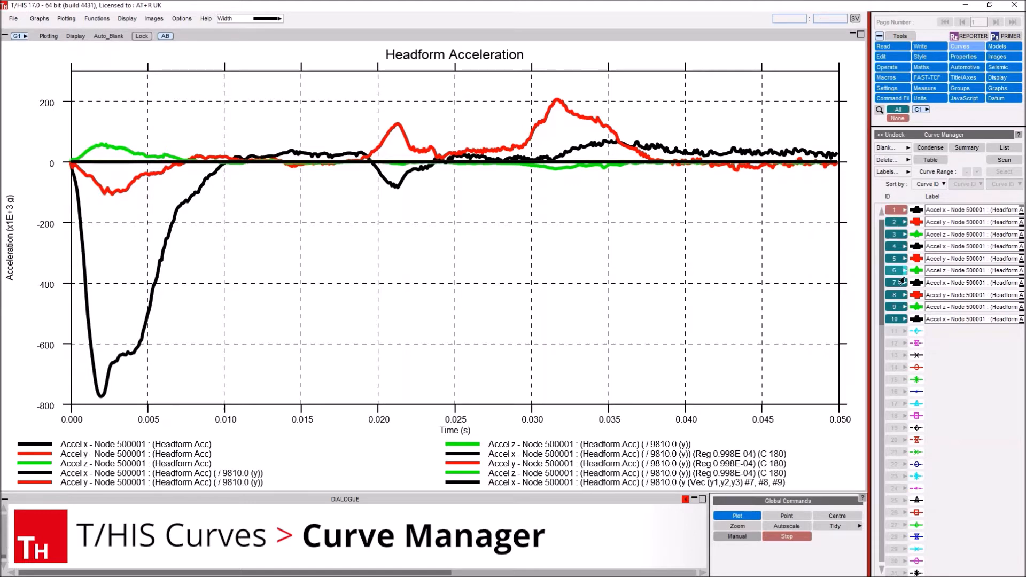
pyautogui.keyDown('shift'); pyautogui.click(896, 308); pyautogui.keyUp('shift')
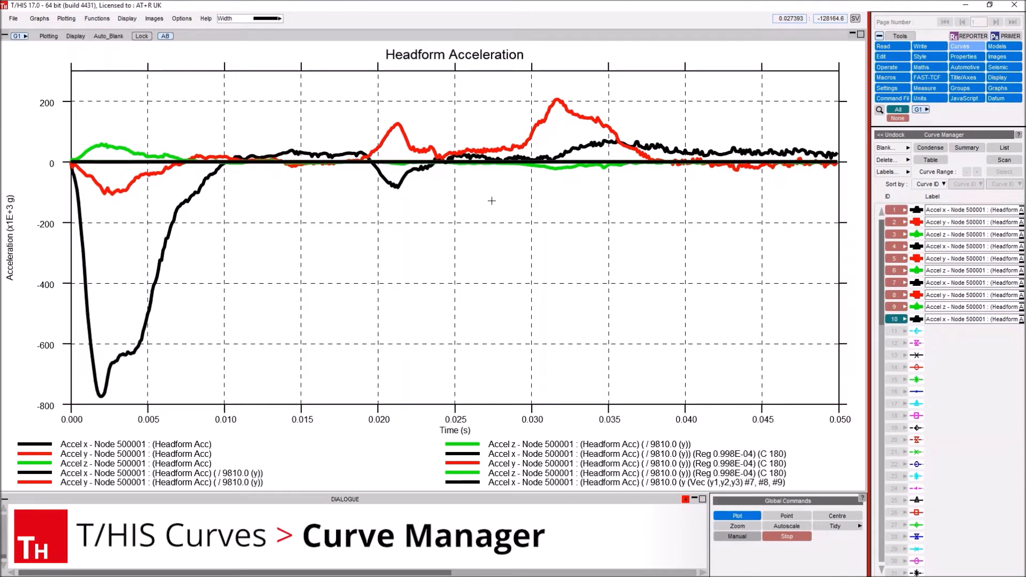
pyautogui.press('ctrl')
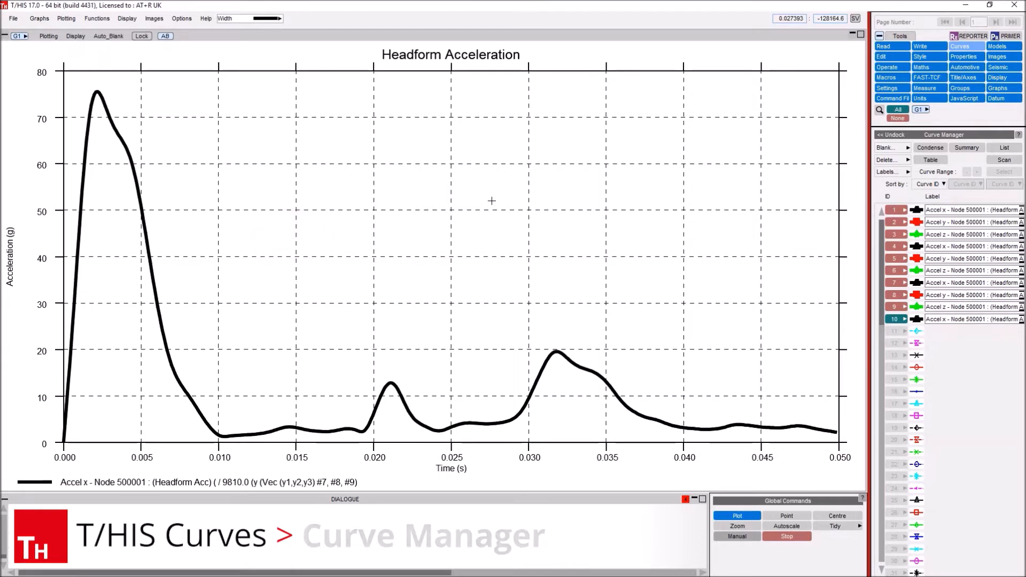
# - Set the quick-pick operation to Blank and change the colour of curve 10 to red
pyautogui.click(230, 22)
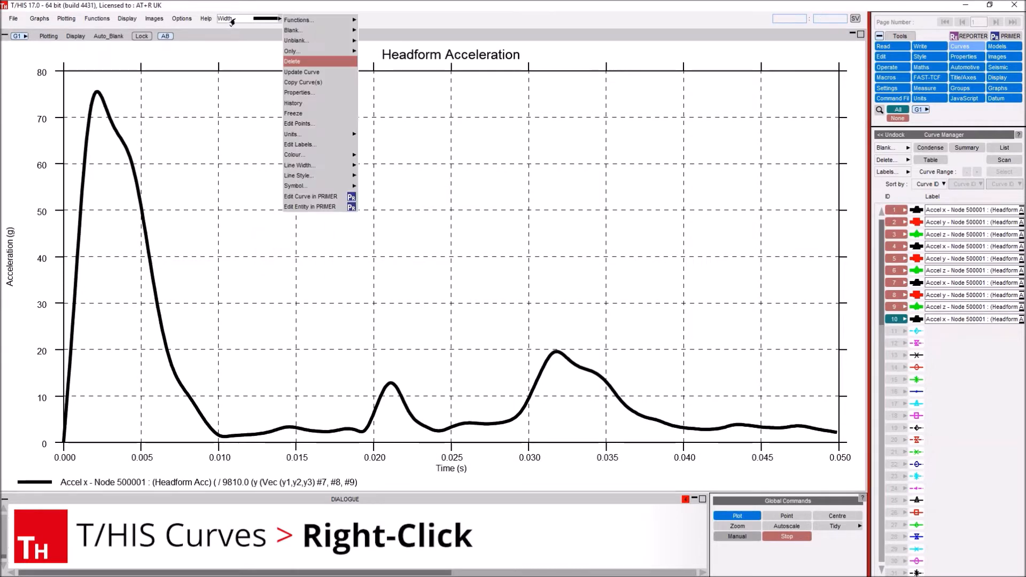
pyautogui.click(293, 31)
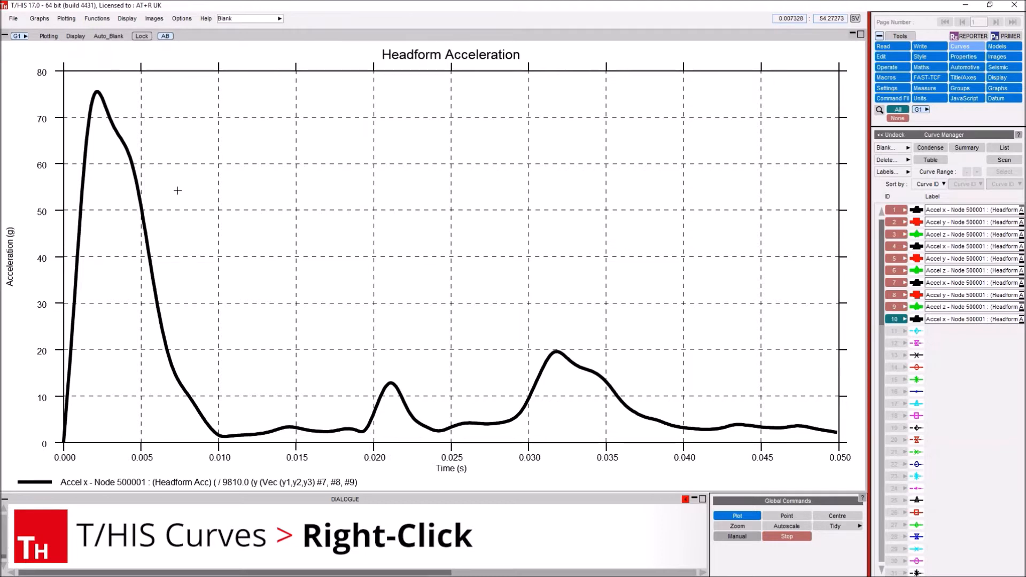
pyautogui.rightClick(127, 152)
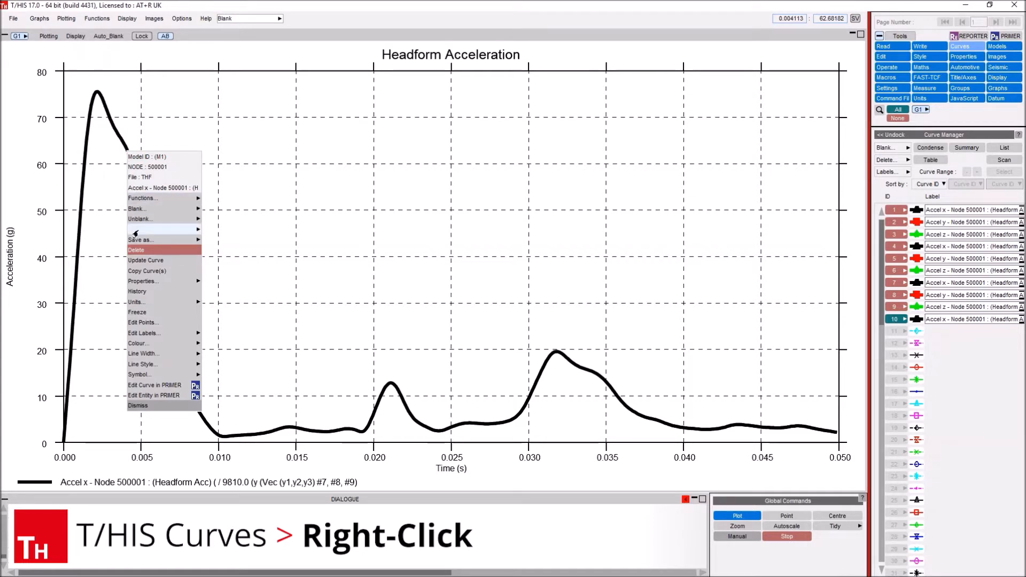
pyautogui.moveTo(148, 366)
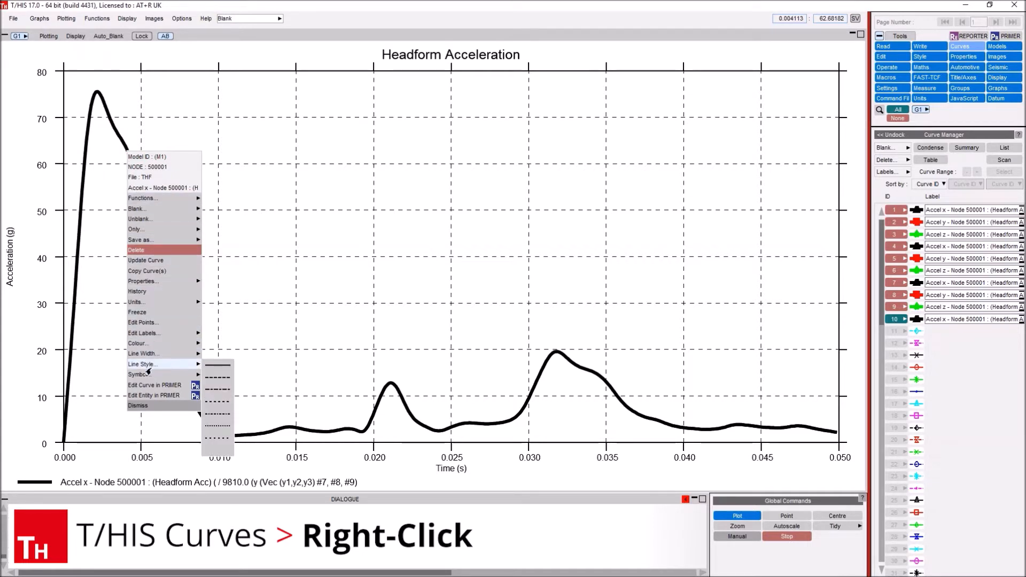
pyautogui.moveTo(155, 343)
pyautogui.click(217, 356)
# - Open the Curve History of curve 10 and examine its three Read operations and the DIV (y) operations
pyautogui.rightClick(130, 157)
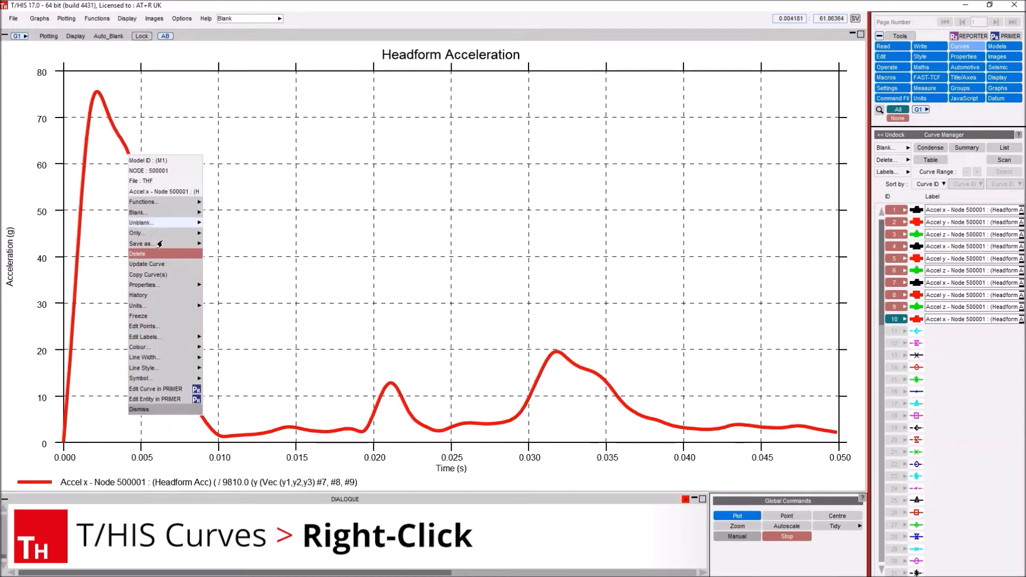
pyautogui.moveTo(162, 336)
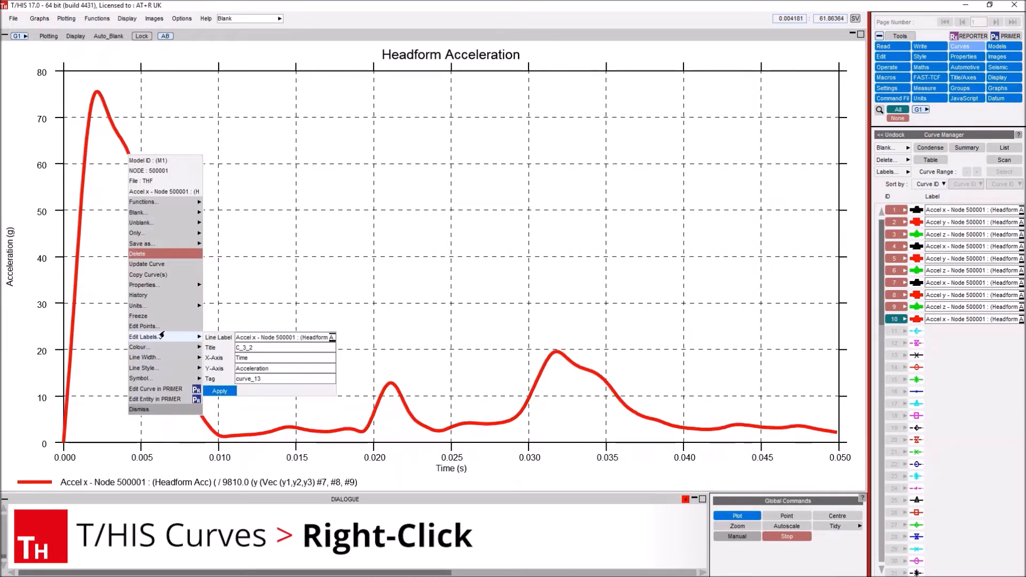
pyautogui.click(164, 297)
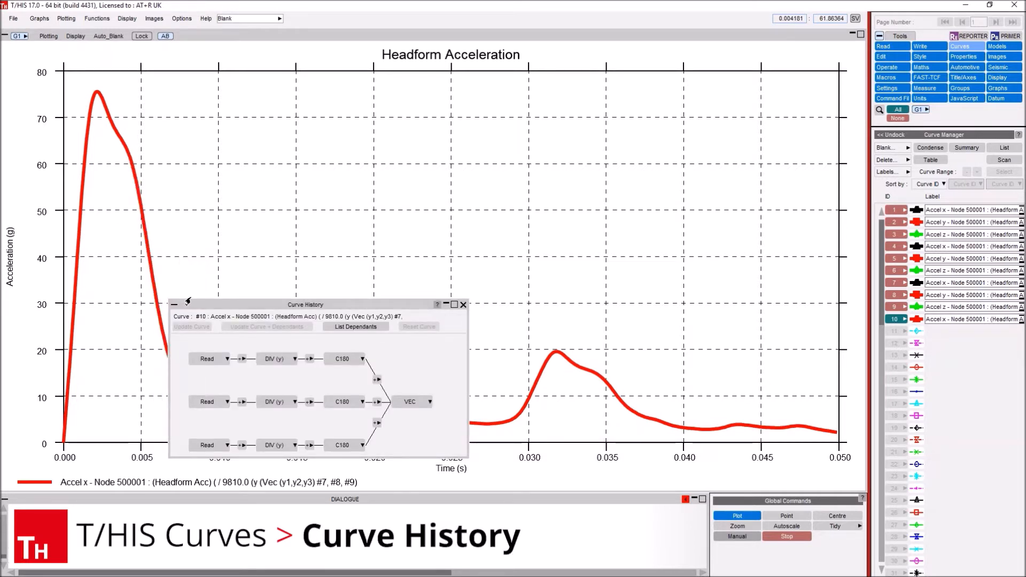
pyautogui.moveTo(238, 305); pyautogui.dragTo(308, 168)
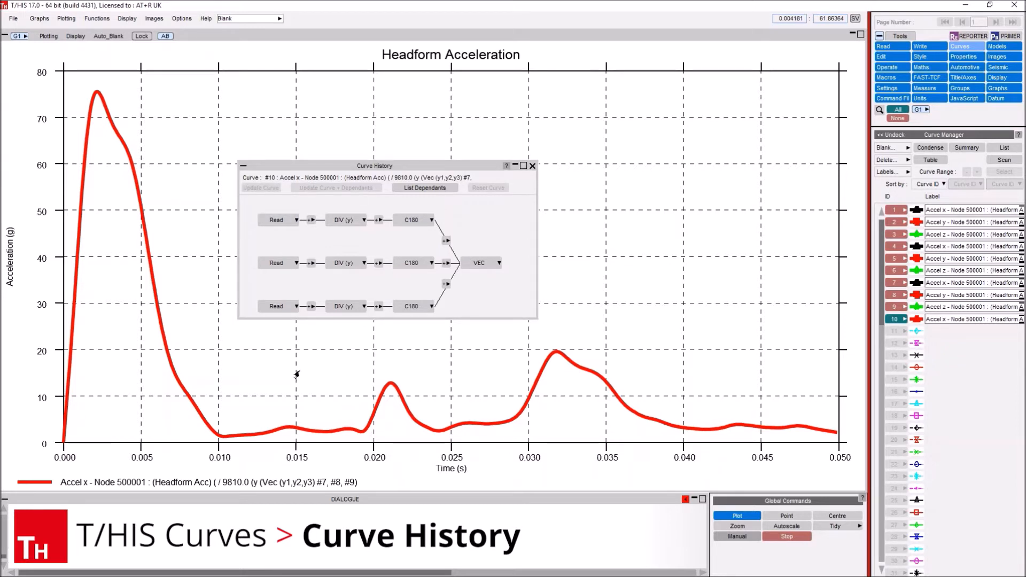
pyautogui.click(271, 309)
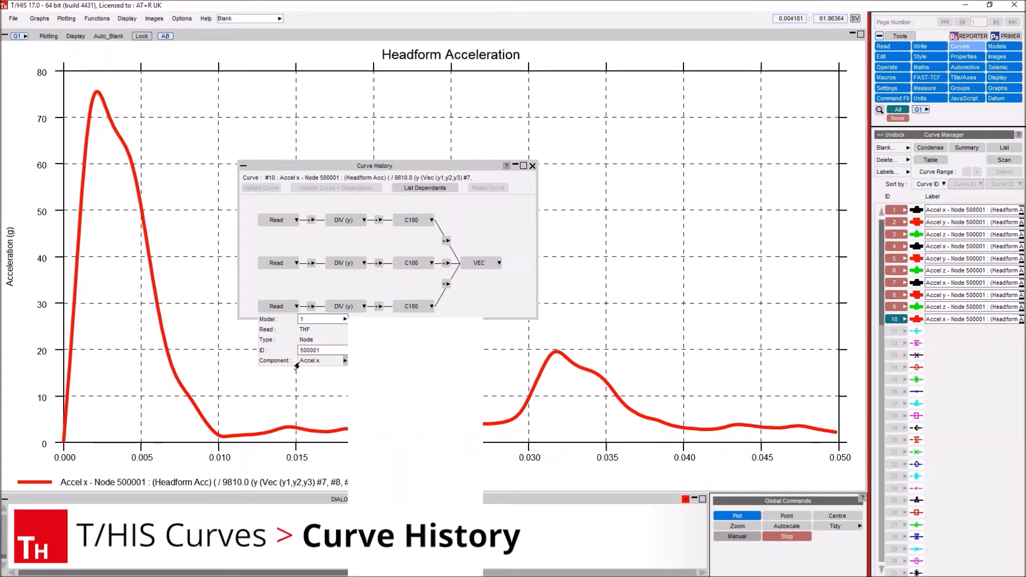
pyautogui.click(275, 266)
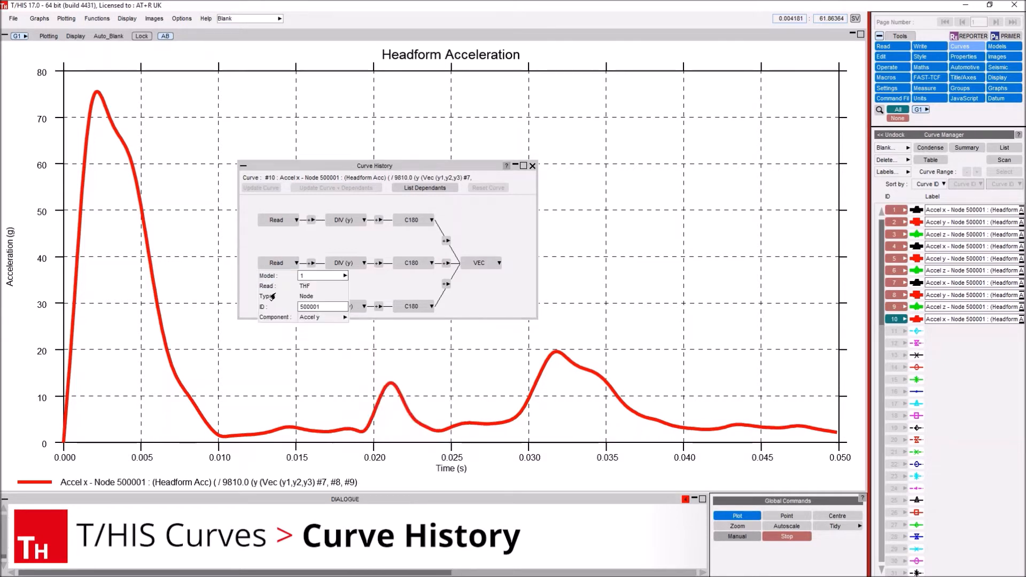
pyautogui.click(277, 222)
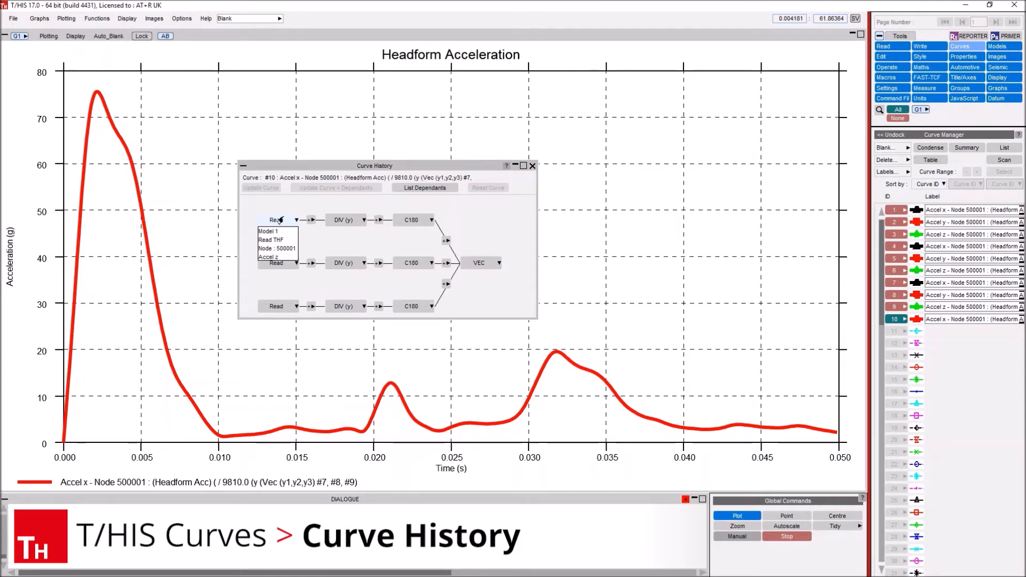
pyautogui.moveTo(341, 222)
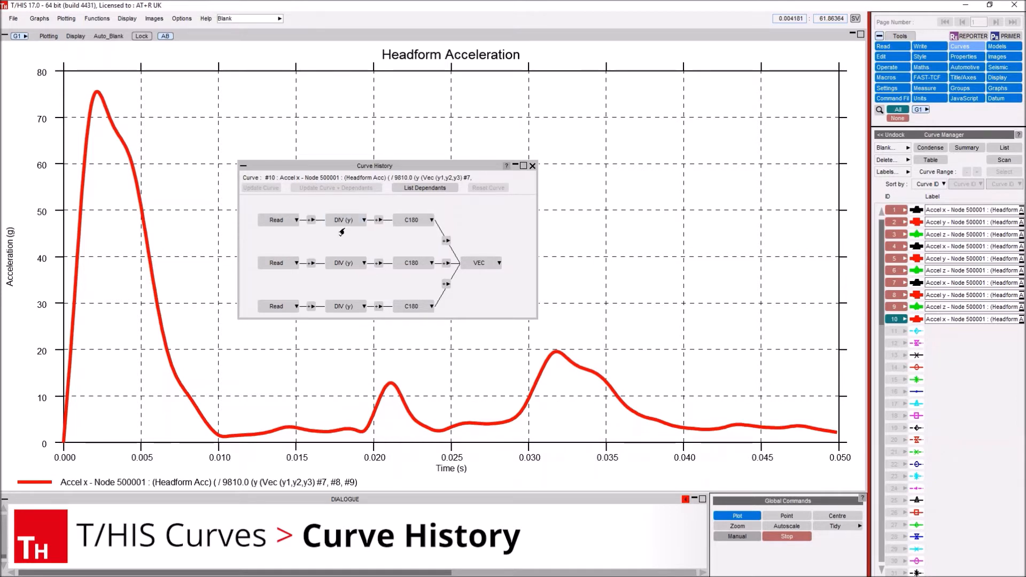
pyautogui.moveTo(339, 264)
# - Replace the C180 filter with C1000 in all three history branches and update the curve with its dependants
pyautogui.click(411, 222)
pyautogui.click(442, 245)
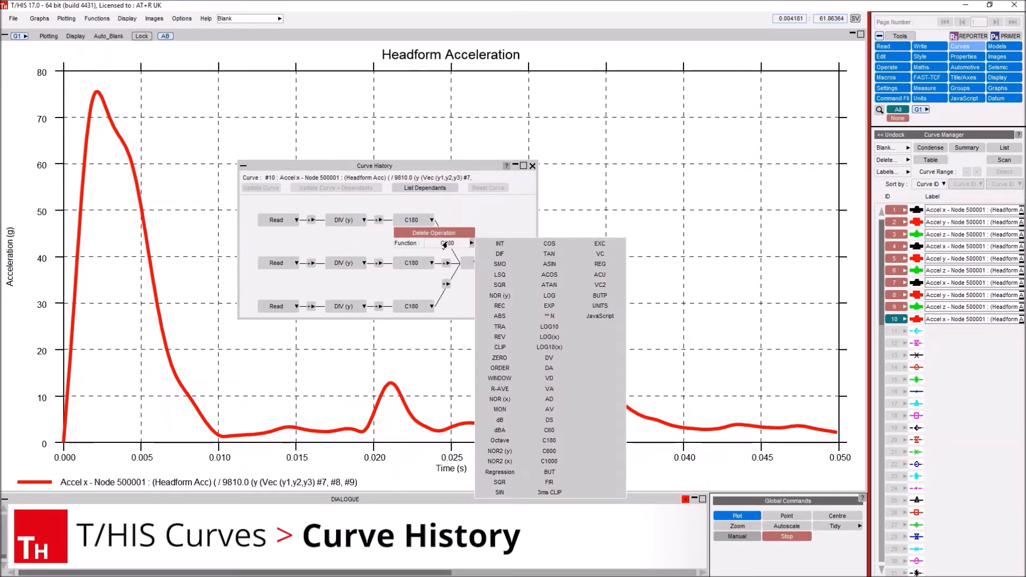
pyautogui.click(554, 462)
pyautogui.click(412, 263)
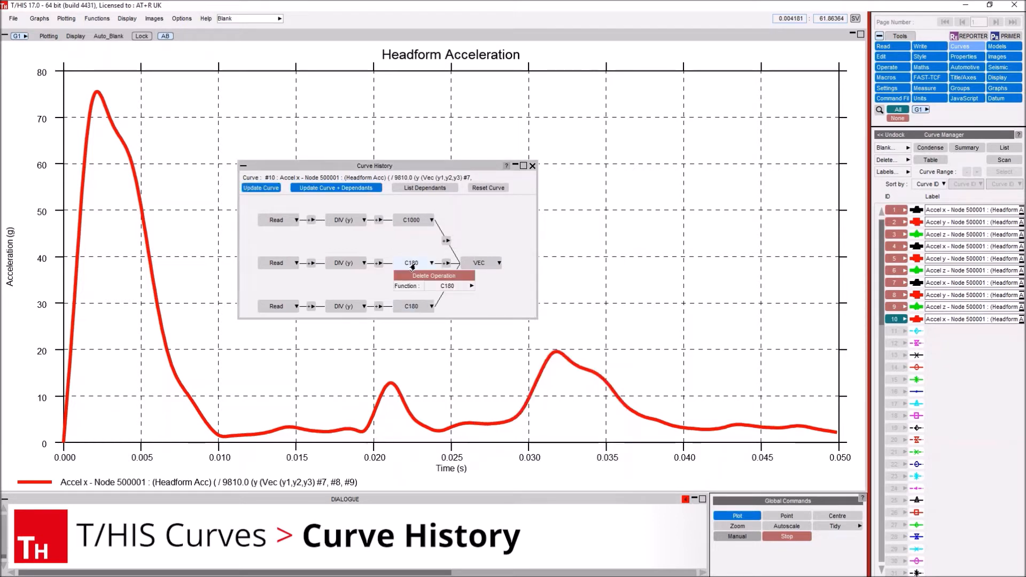
pyautogui.click(440, 287)
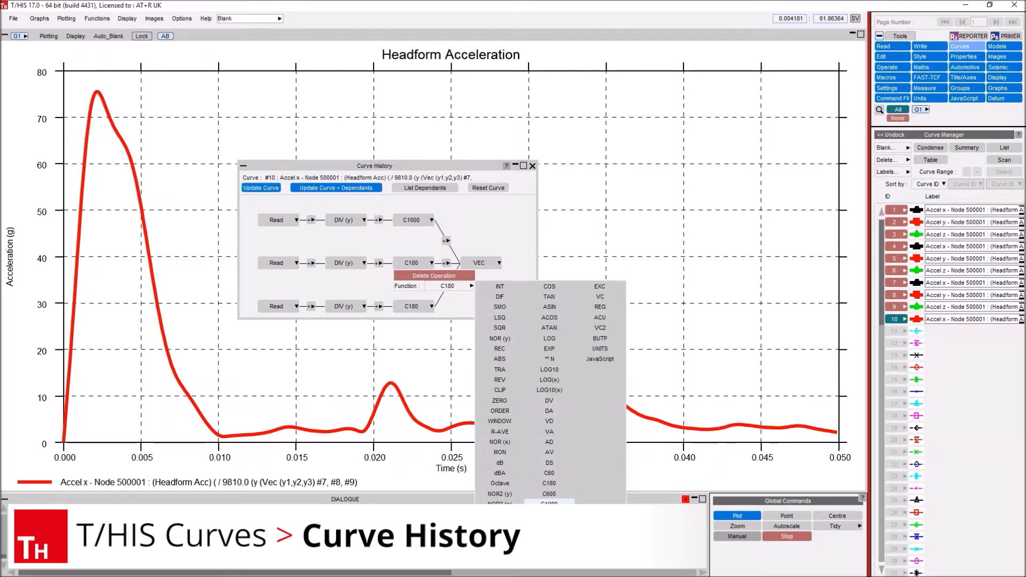
pyautogui.click(551, 502)
pyautogui.click(412, 305)
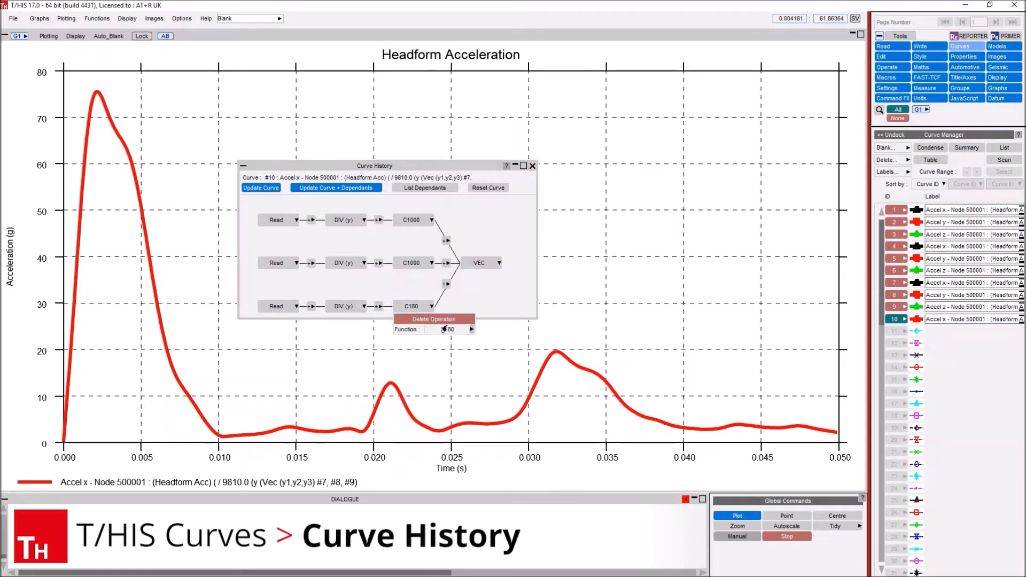
pyautogui.click(447, 330)
pyautogui.click(551, 544)
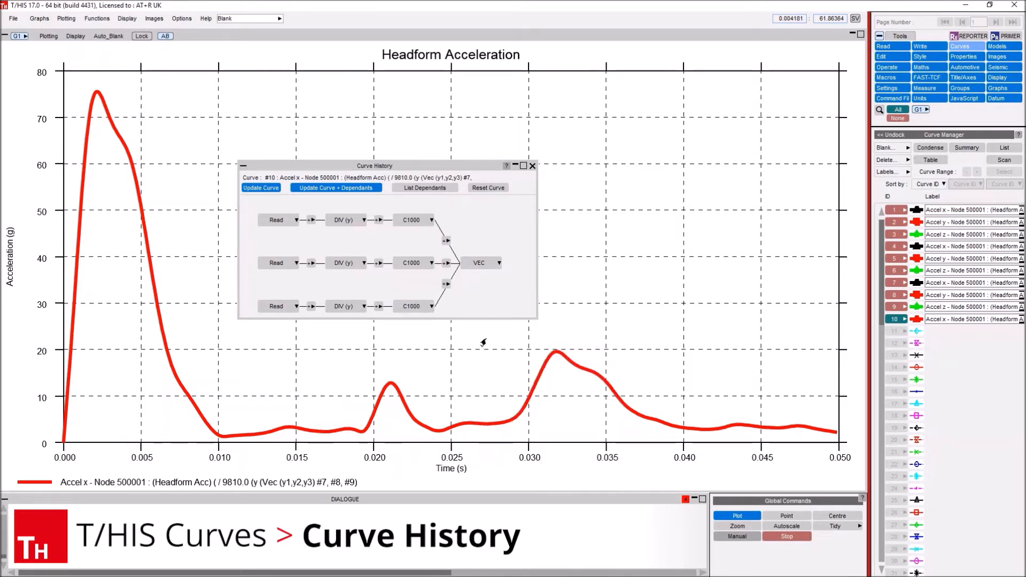
pyautogui.click(341, 191)
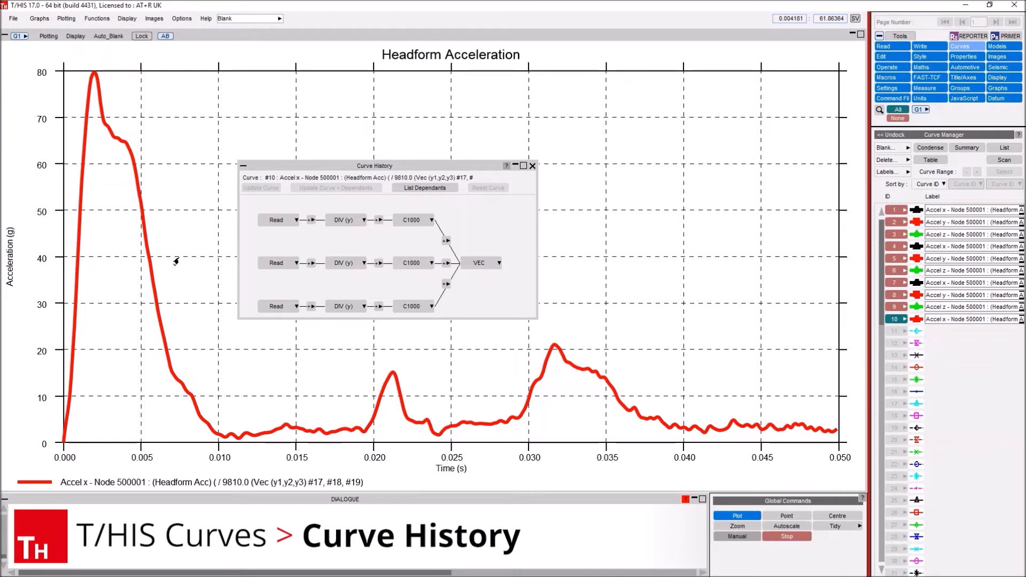
pyautogui.click(532, 166)
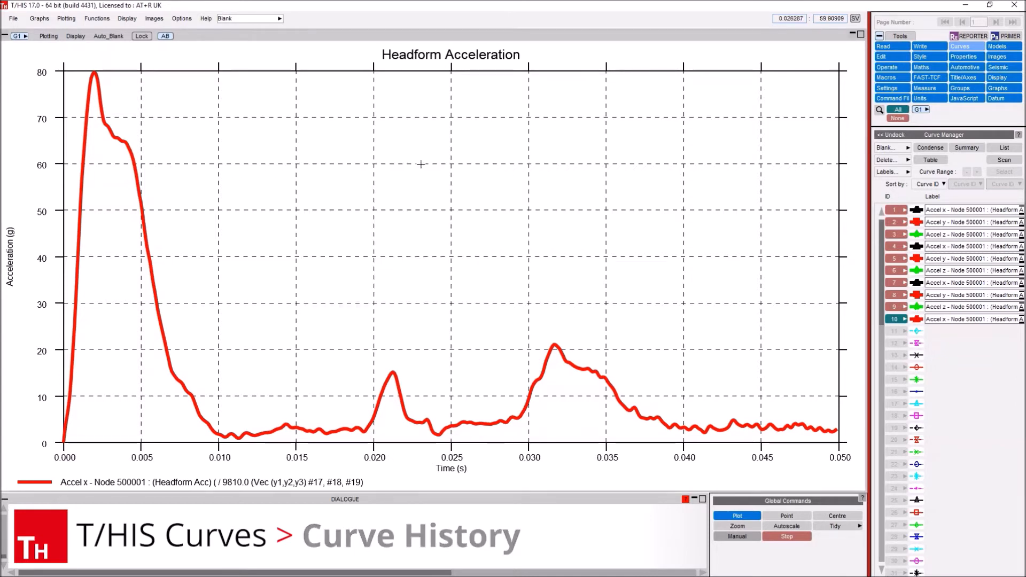
# - Mark the Ymax value of curve 10 on the graph from its curve properties
pyautogui.rightClick(133, 162)
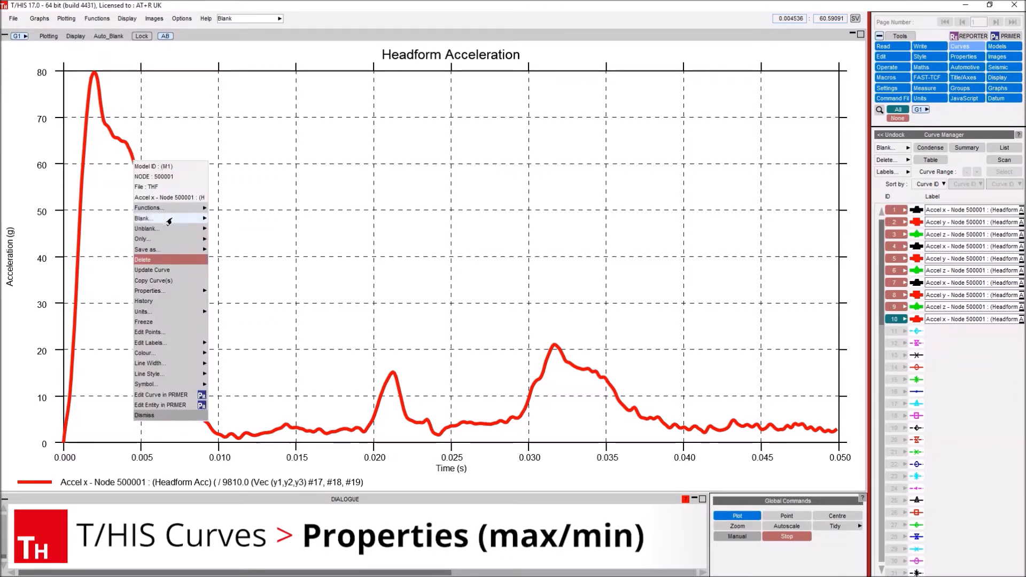
pyautogui.moveTo(177, 292)
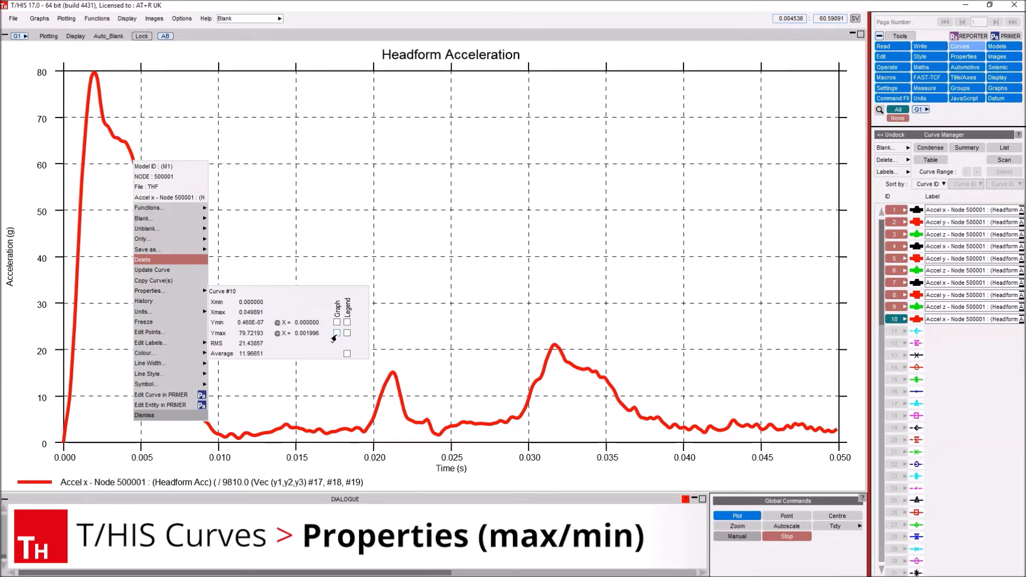
pyautogui.click(337, 333)
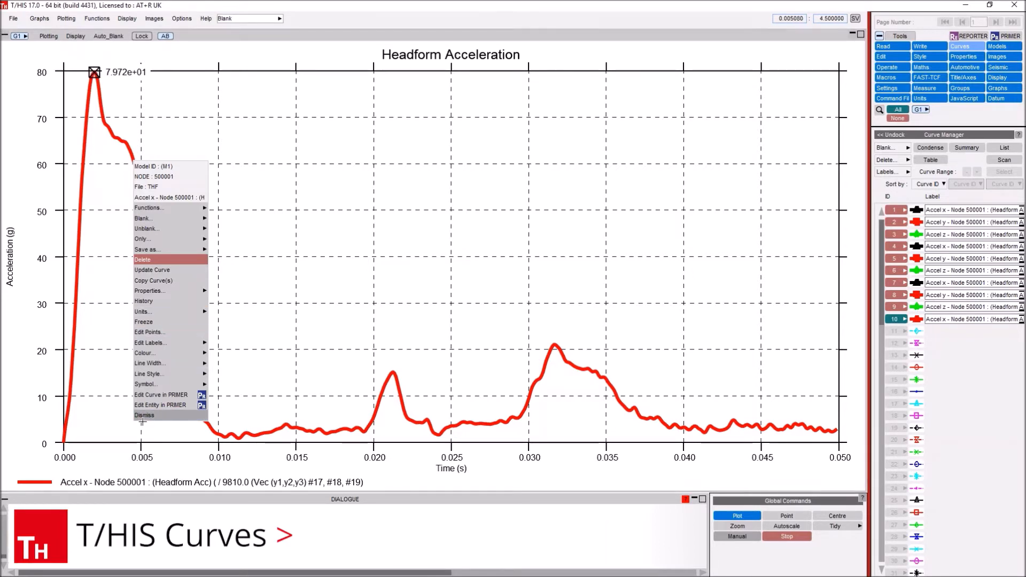
pyautogui.click(142, 416)
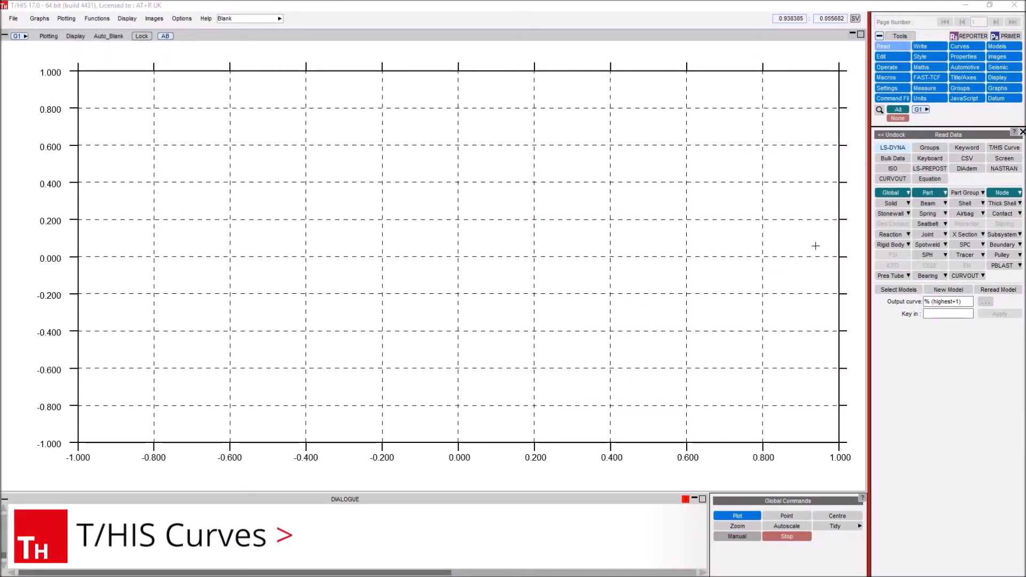
# - Read every available global data component, from Time step to Energy Ratio, for the whole models M1, M2 and M3
pyautogui.click(891, 192)
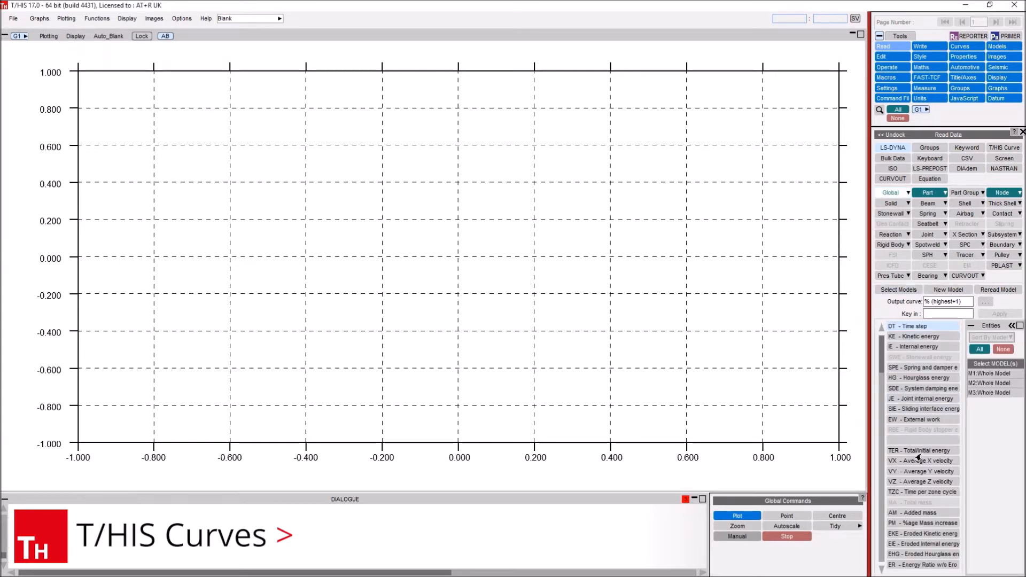
pyautogui.keyDown('shift'); pyautogui.click(921, 566); pyautogui.keyUp('shift')
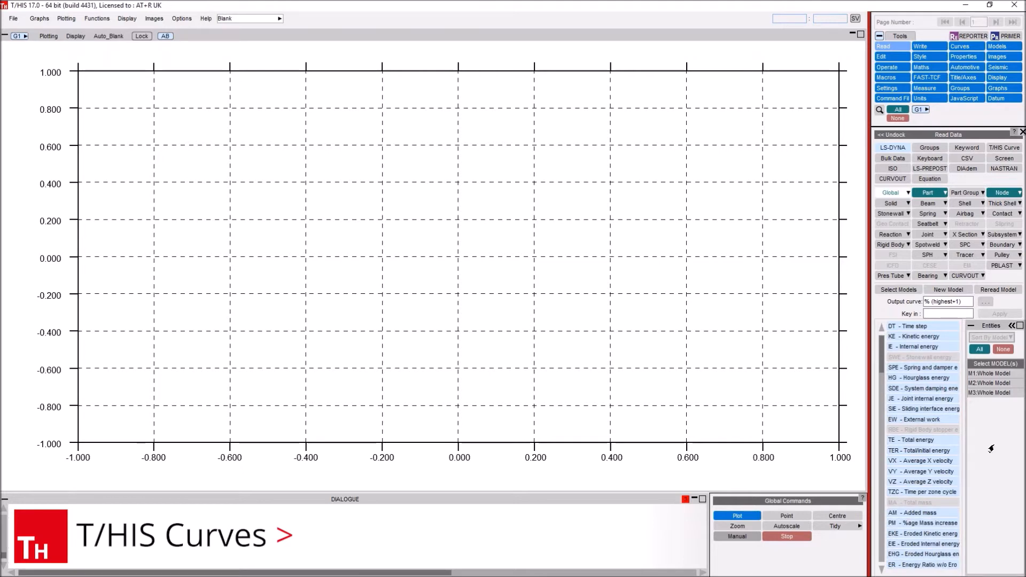
pyautogui.click(980, 349)
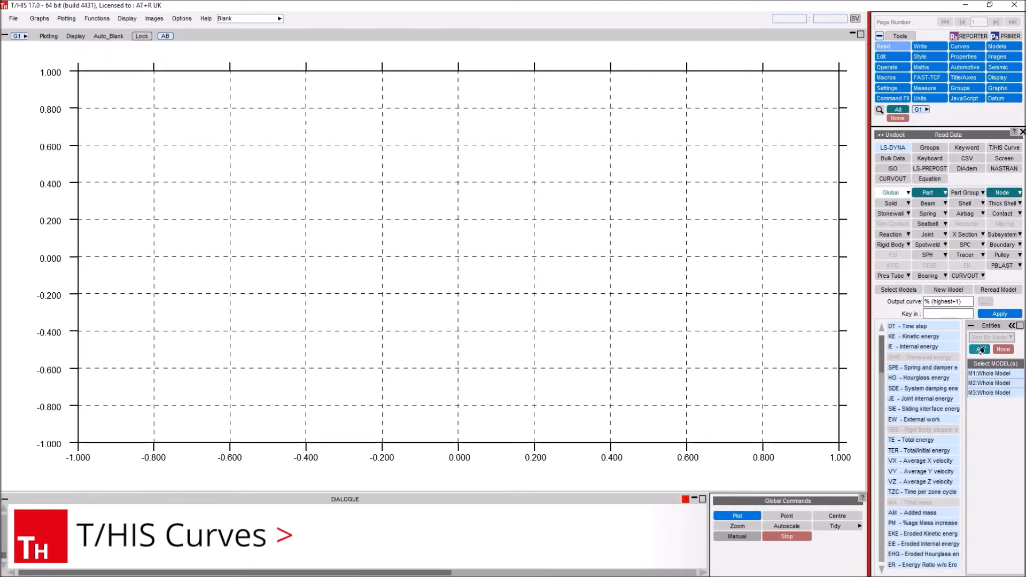
pyautogui.click(989, 313)
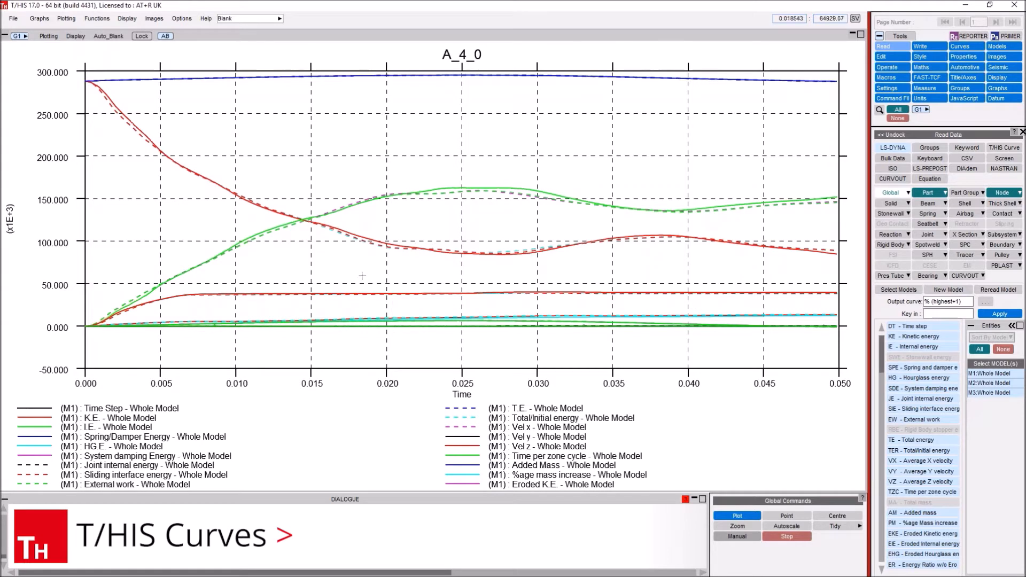
# - Set the graph legend layout to 3 columns
pyautogui.doubleClick(343, 428)
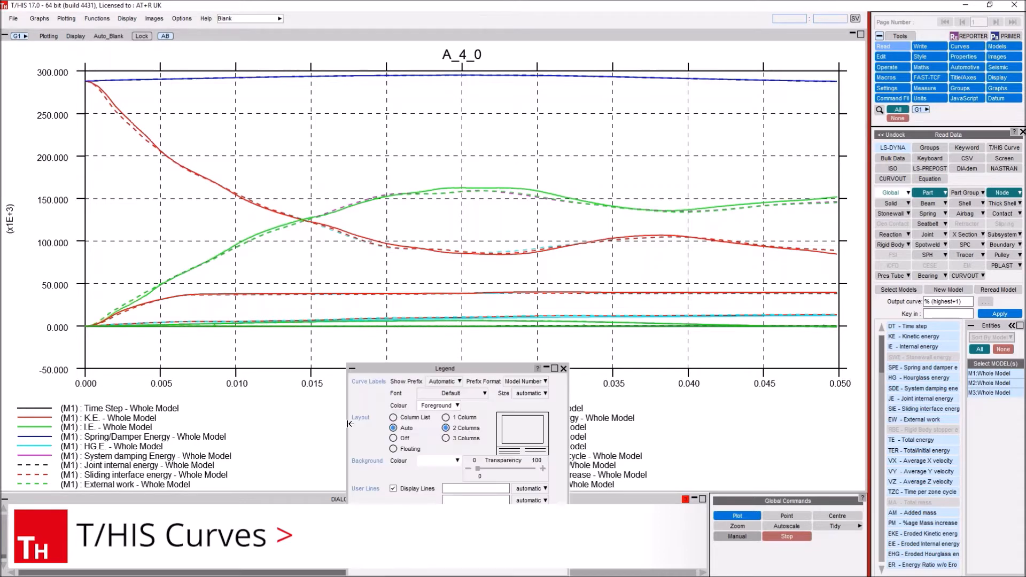
pyautogui.click(446, 438)
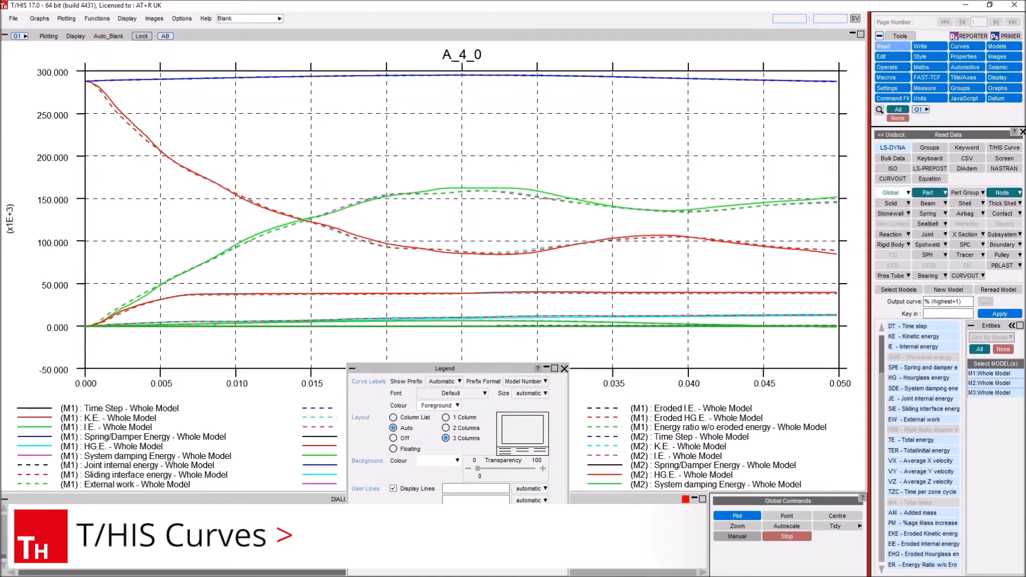
pyautogui.click(565, 369)
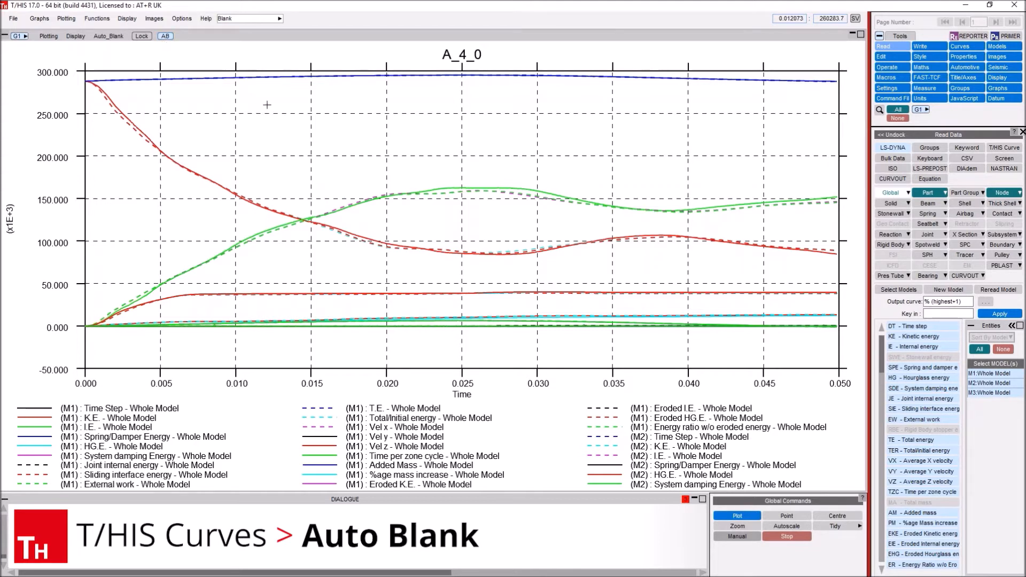
# - Cycle the plotted curves model by model with auto-blanking, forwards and backwards, ending on the M1 curves
pyautogui.press('Tab')
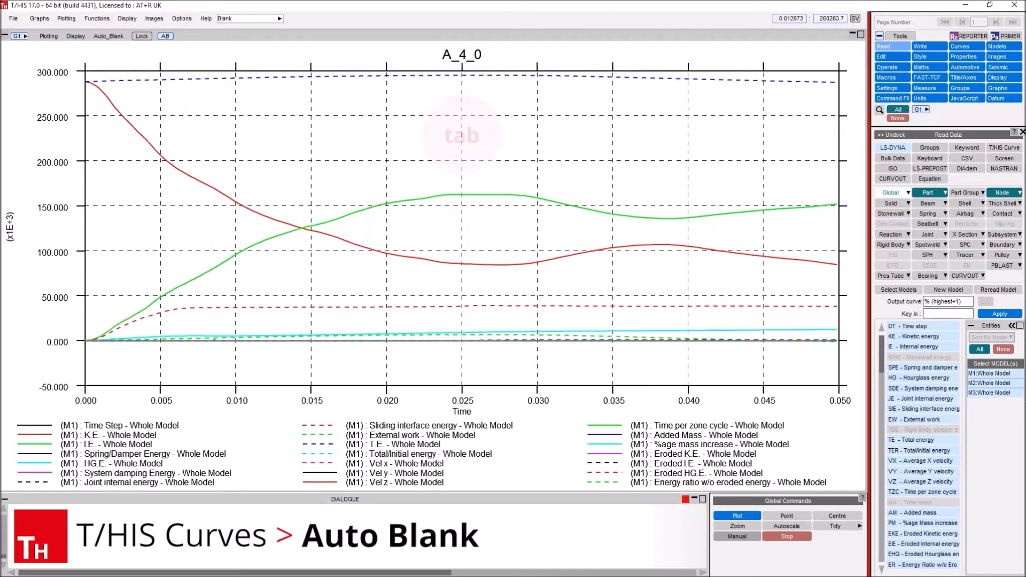
pyautogui.press('Tab')
pyautogui.press('Tab')
pyautogui.press('Tab')
pyautogui.press('Tab')
pyautogui.press('Tab')
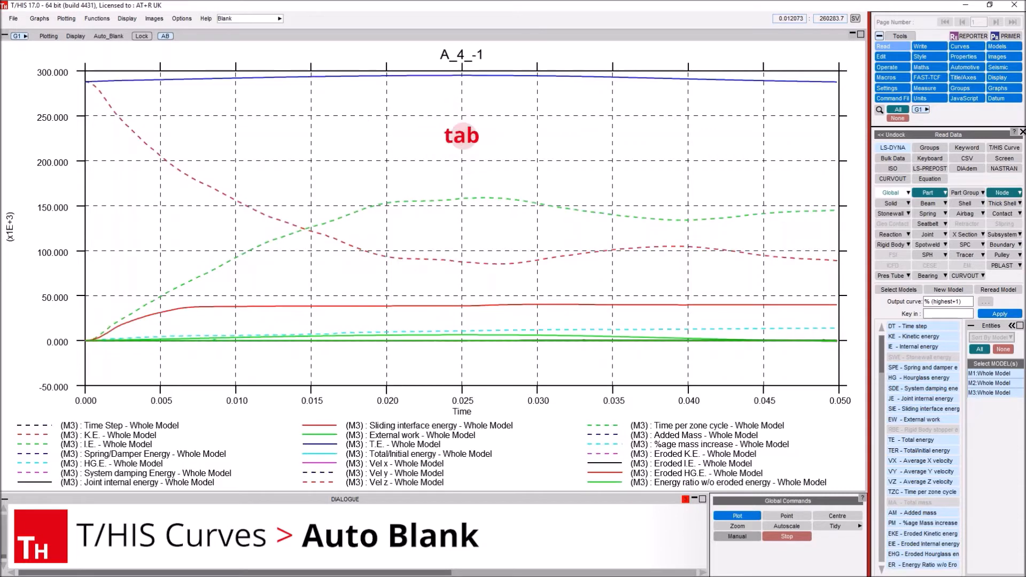
pyautogui.press('Tab')
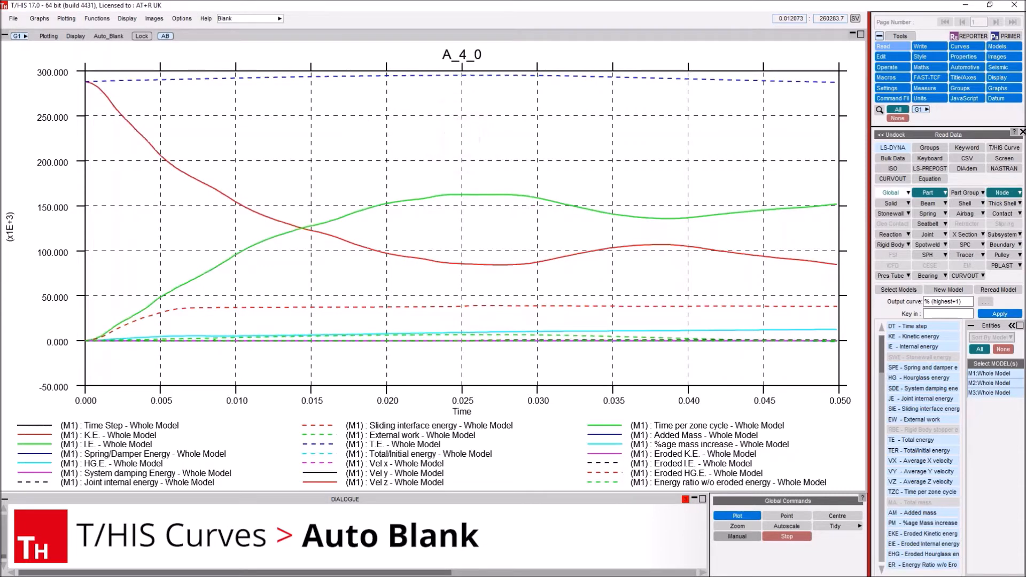
pyautogui.press('Tab')
pyautogui.press('Tab')
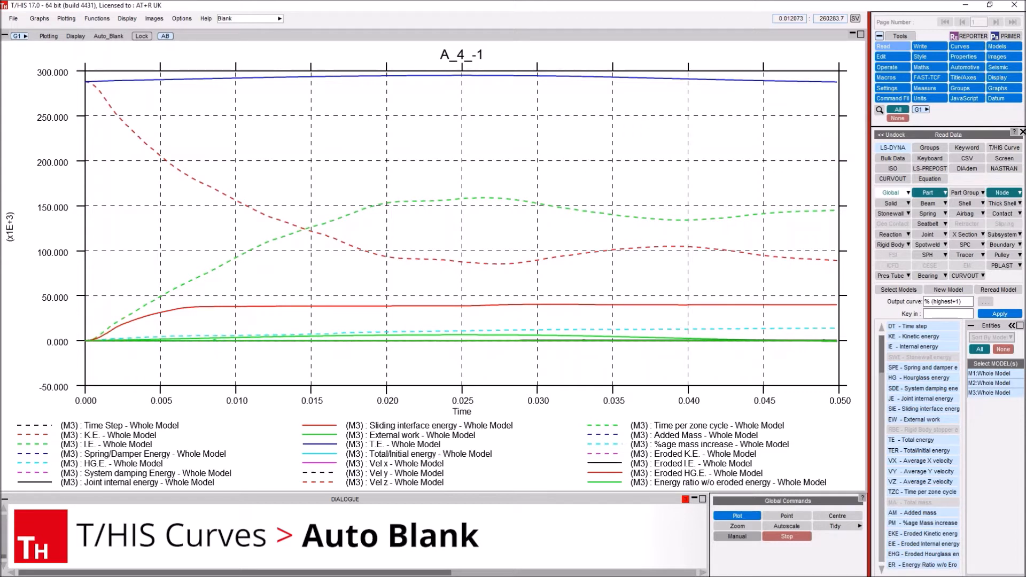
pyautogui.hotkey('shift', 'Tab')
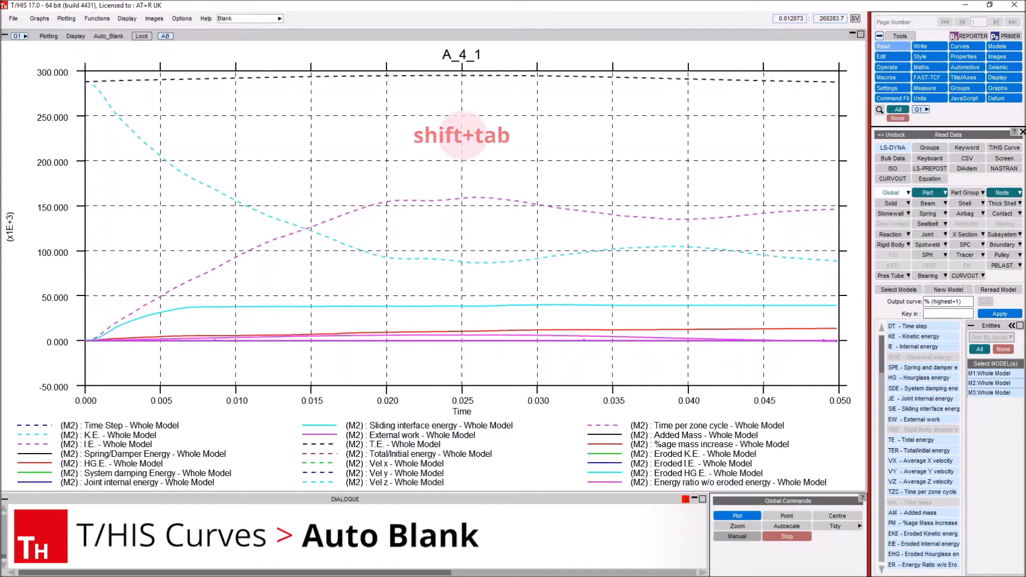
pyautogui.hotkey('shift', 'Tab')
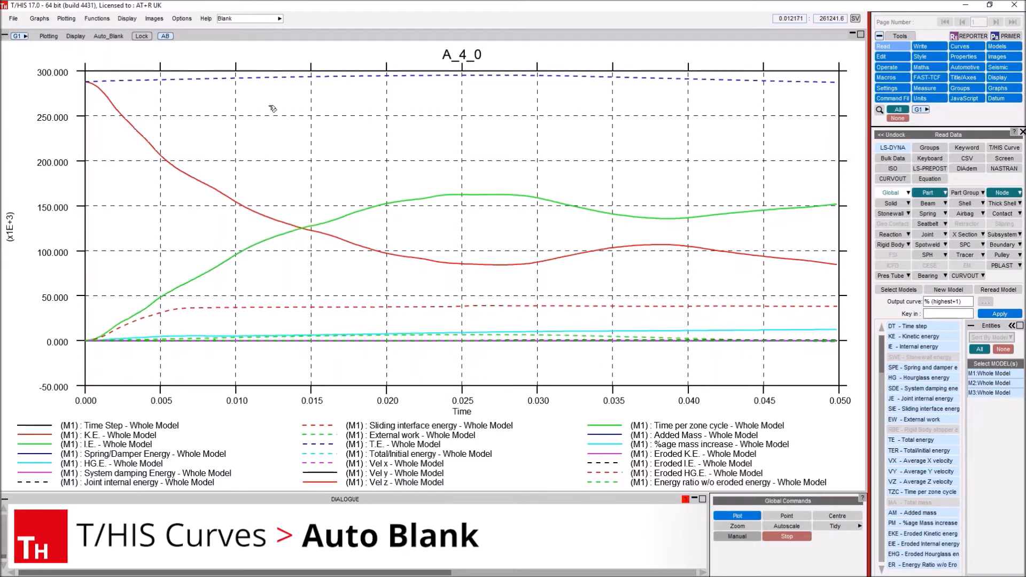
# - Set auto-blanking to cycle through Components and step through them until the sliding interface energy of all three models is plotted
pyautogui.click(107, 37)
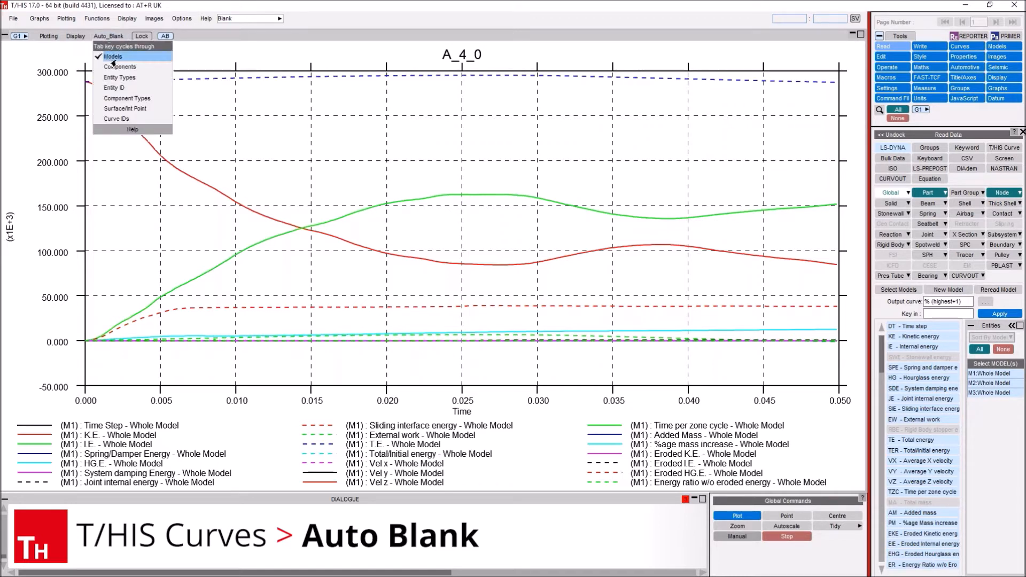
pyautogui.click(141, 68)
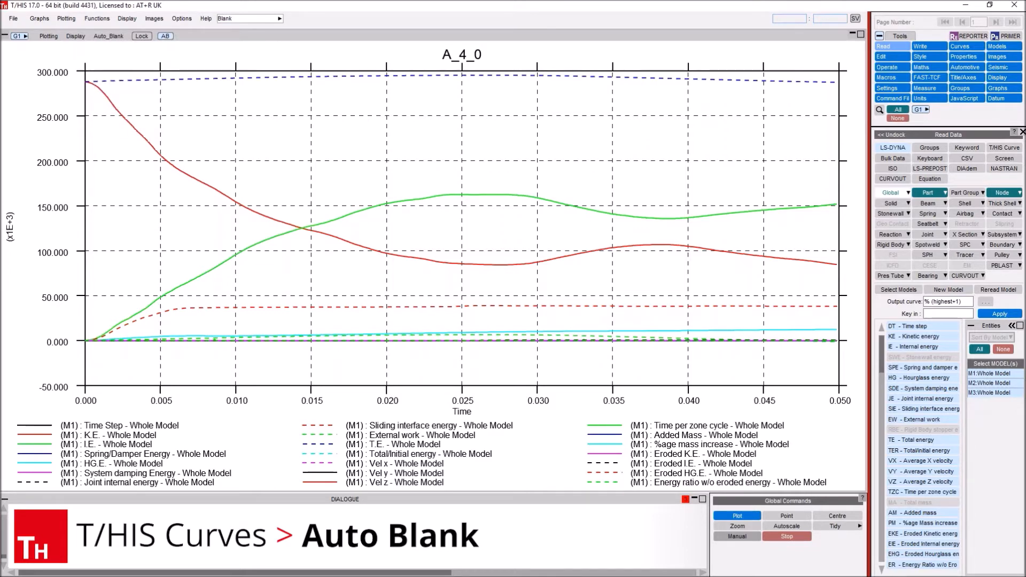
pyautogui.press('Tab')
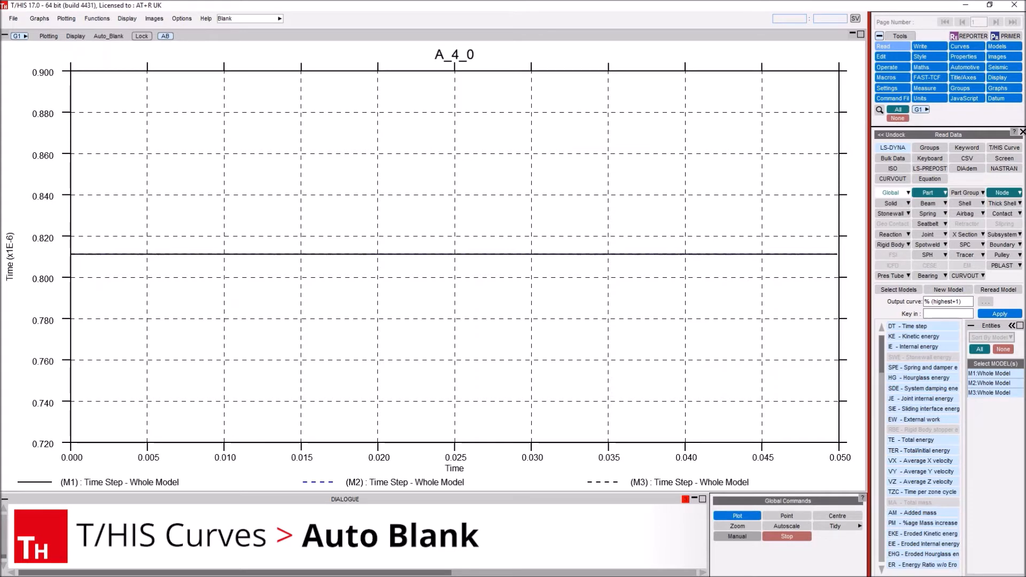
pyautogui.press('Tab')
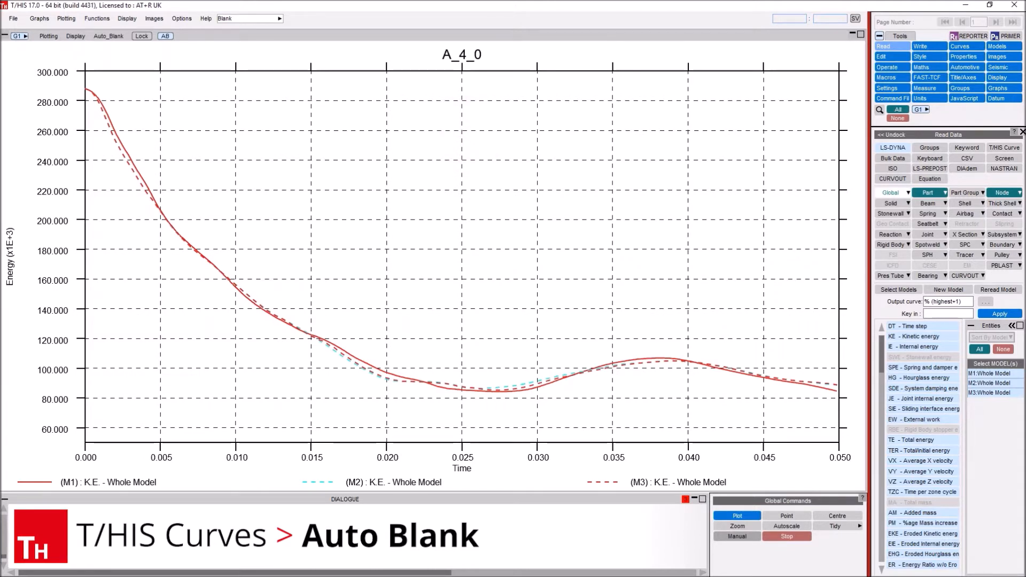
pyautogui.press('Tab')
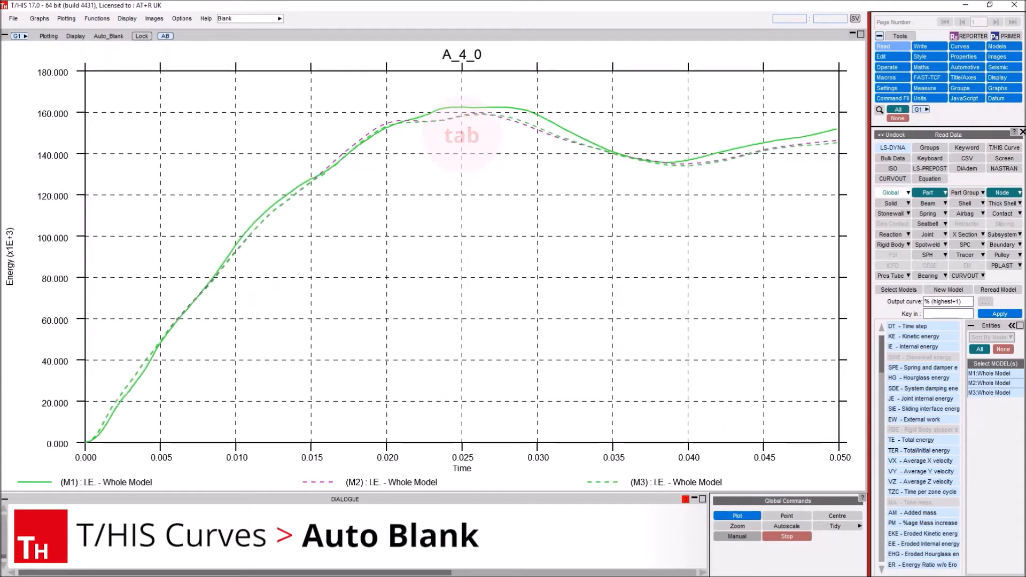
pyautogui.press('Tab')
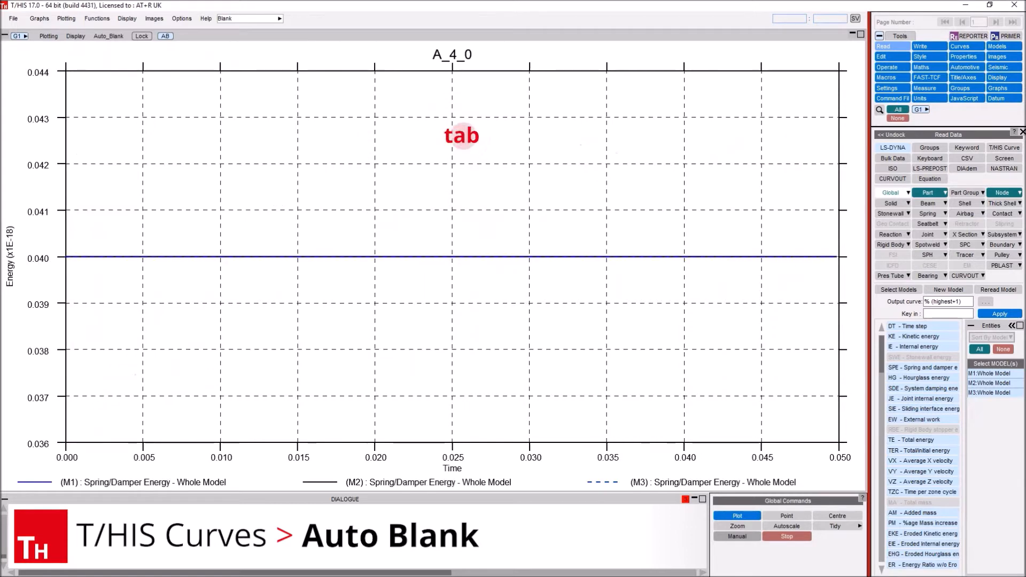
pyautogui.press('Tab')
pyautogui.press('Tab')
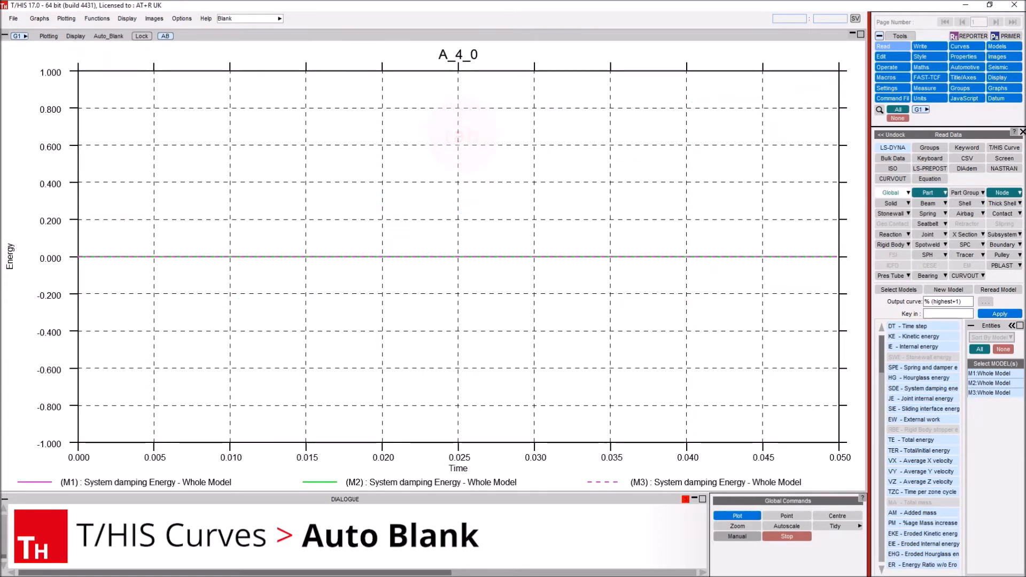
pyautogui.press('Tab')
pyautogui.press('Tab')
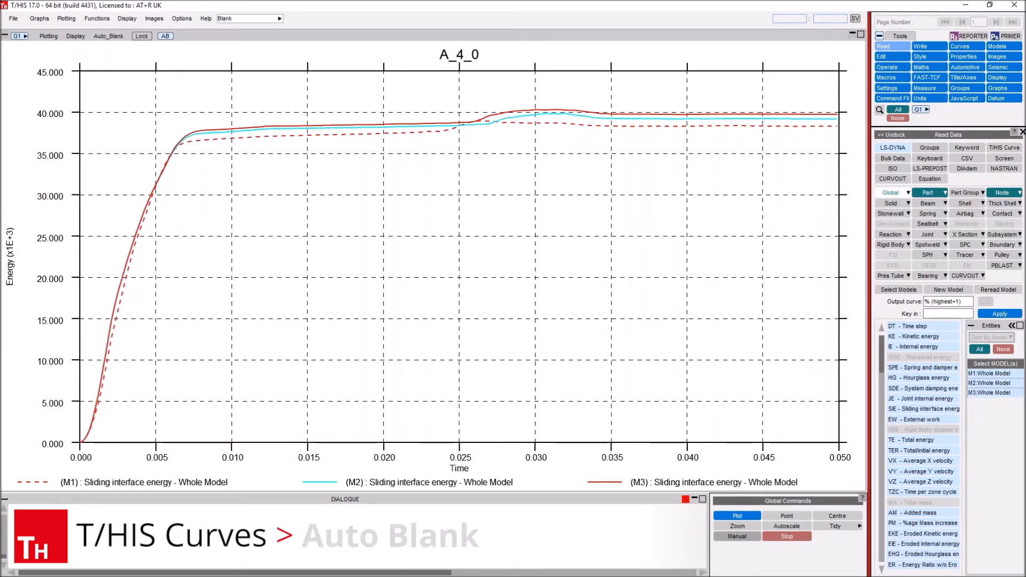
# - Highlight the maximum and show its value for all curves in the curve properties, redraw the graph and examine the marked peaks
pyautogui.rightClick(331, 125)
pyautogui.moveTo(348, 256)
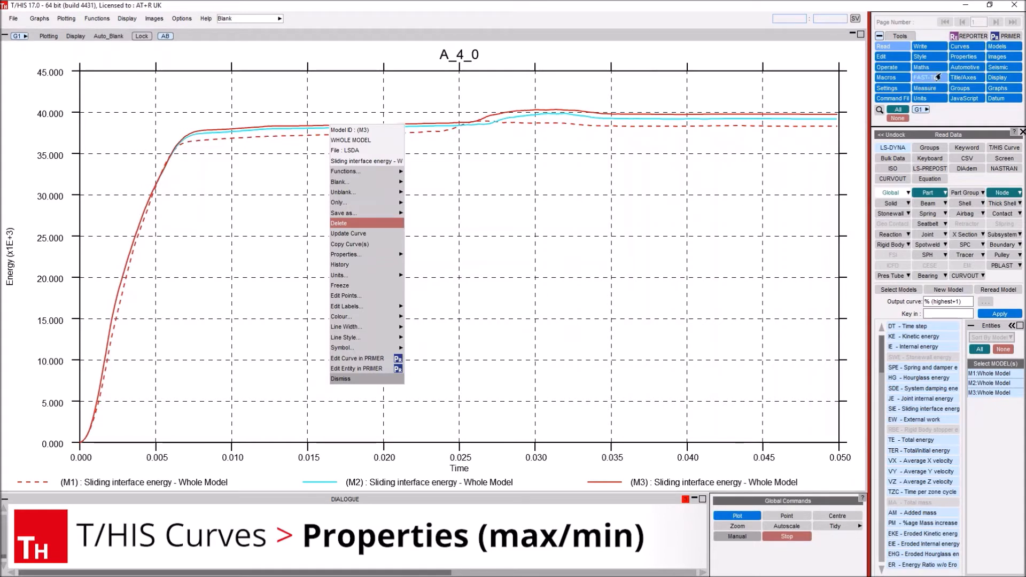
pyautogui.click(964, 56)
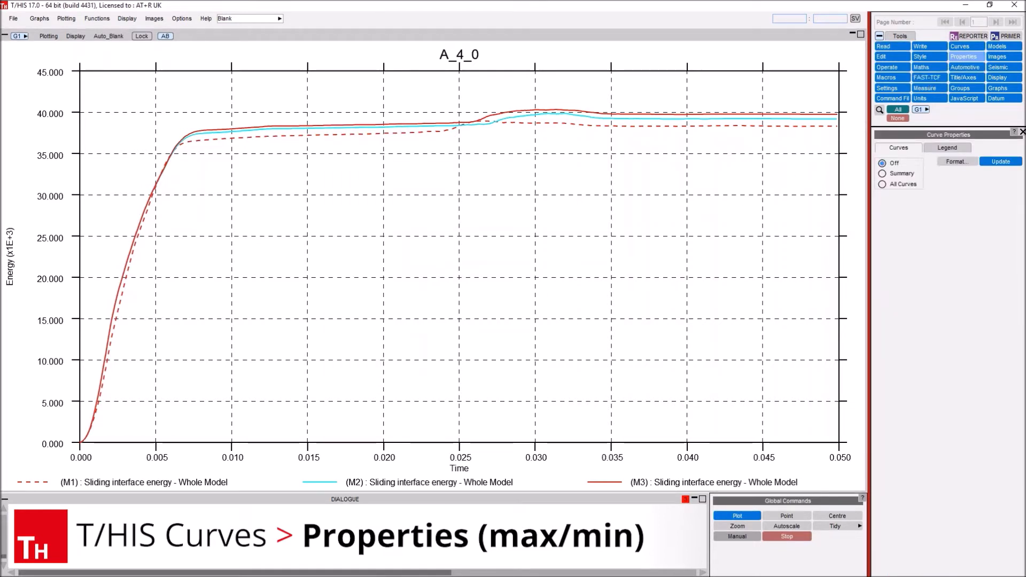
pyautogui.click(882, 184)
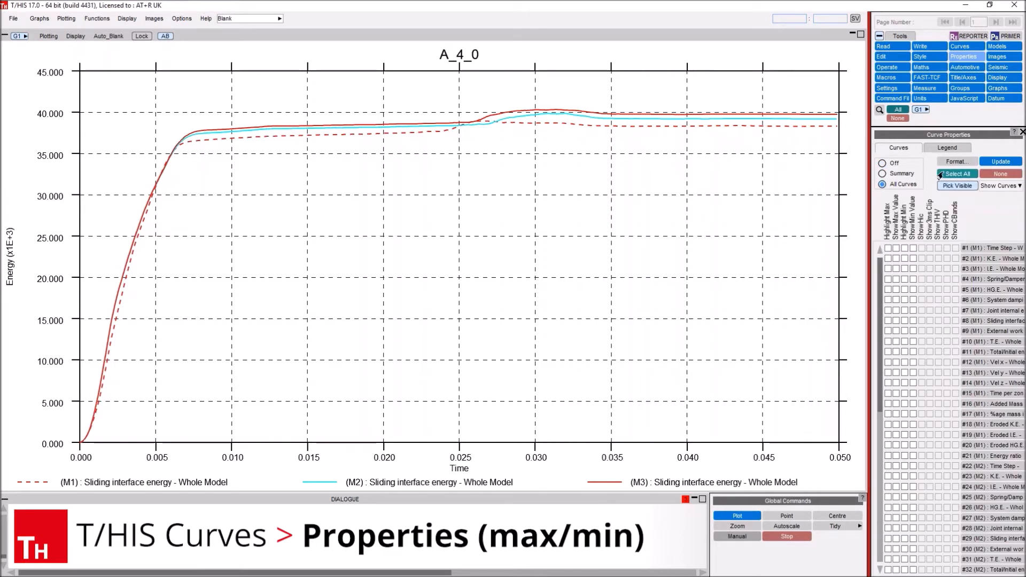
pyautogui.click(958, 173)
pyautogui.click(888, 248)
pyautogui.click(896, 248)
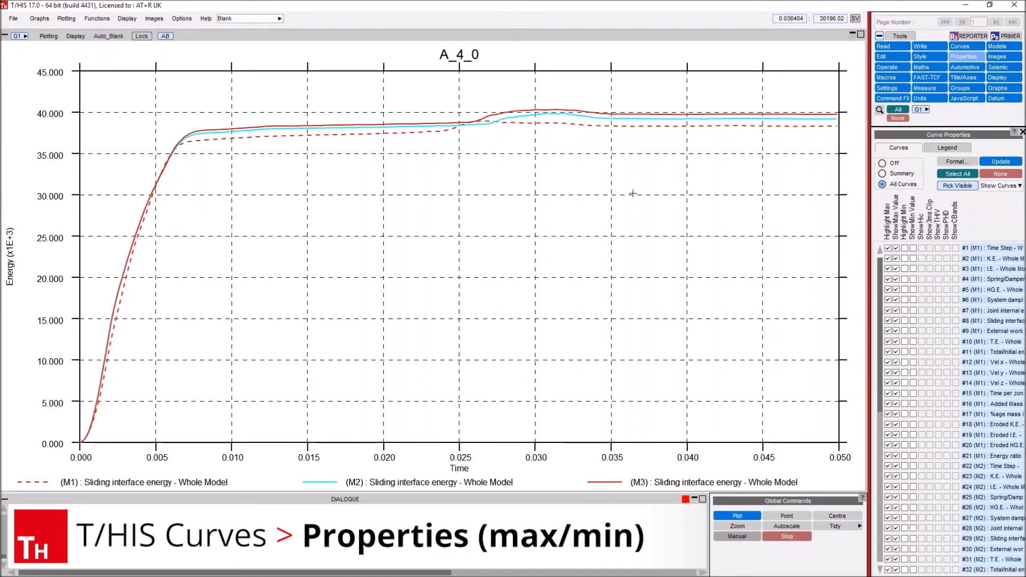
pyautogui.press('ctrl')
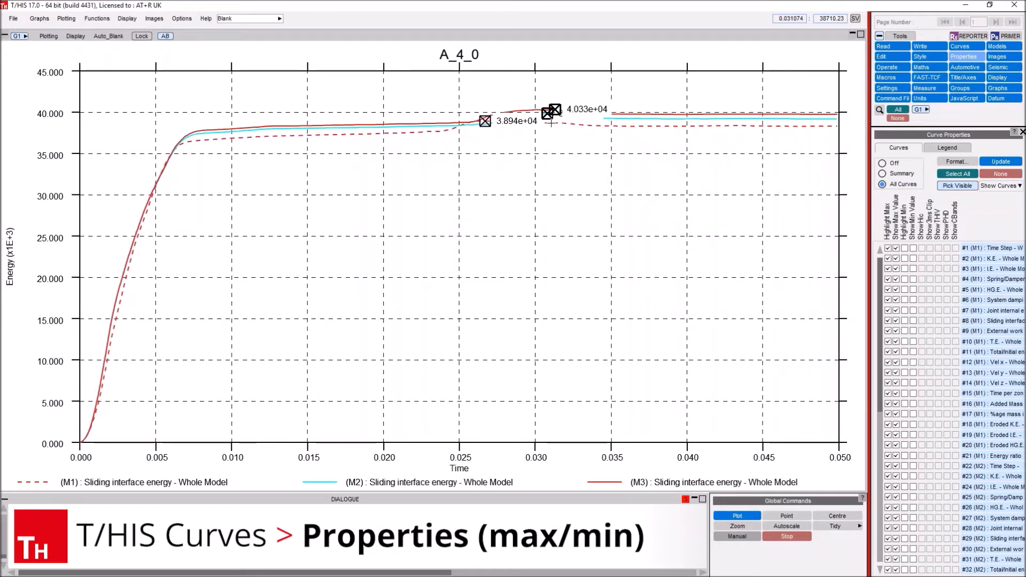
pyautogui.scroll(2, 524, 131)
pyautogui.scroll(3, 581, 92)
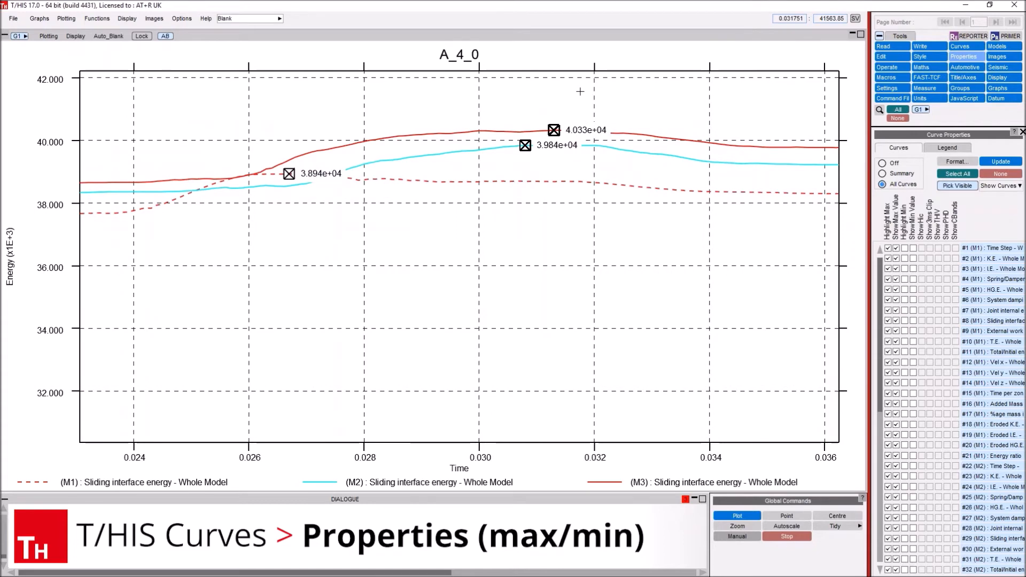
pyautogui.scroll(-5, 580, 92)
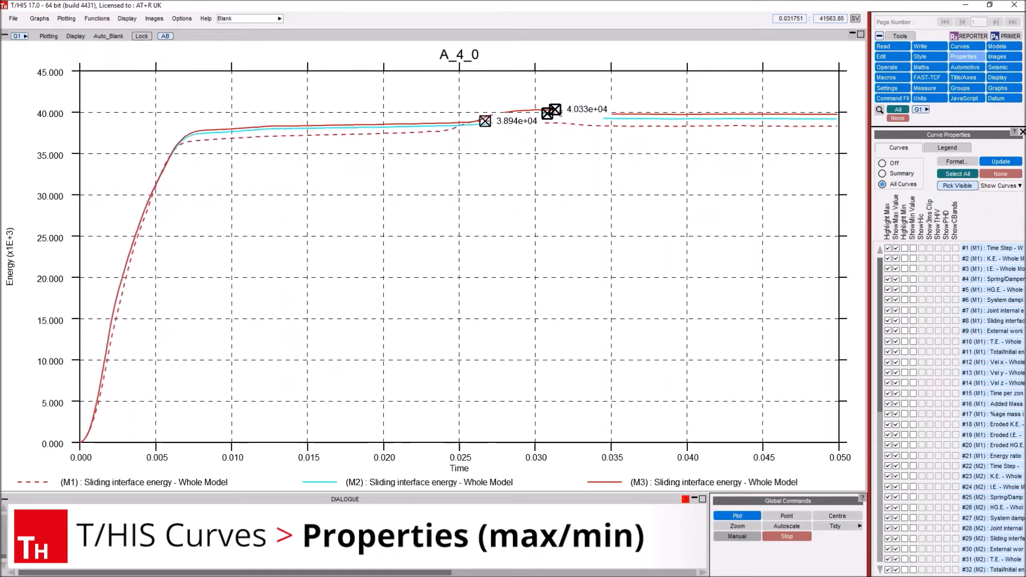
# - Switch the curve properties to Summary with Maximum Value and Display Maximum Value enabled, and redraw the graph
pyautogui.click(881, 174)
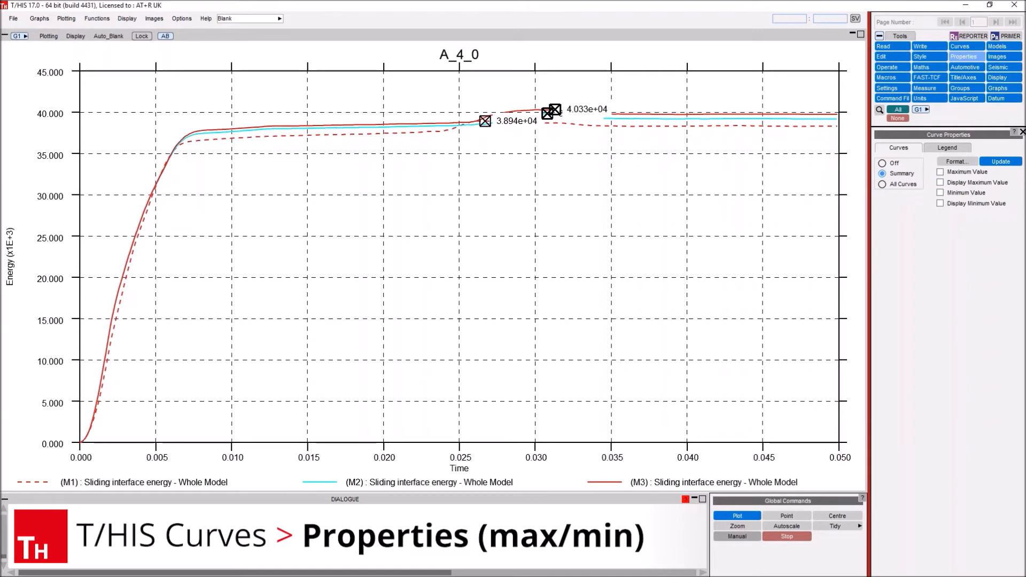
pyautogui.click(940, 172)
pyautogui.click(940, 183)
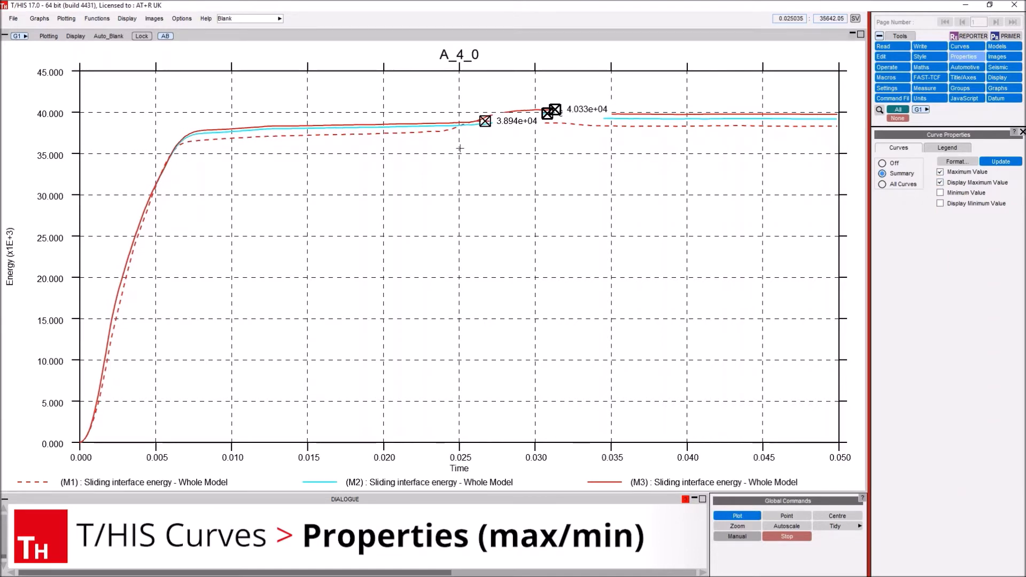
pyautogui.press('ctrl')
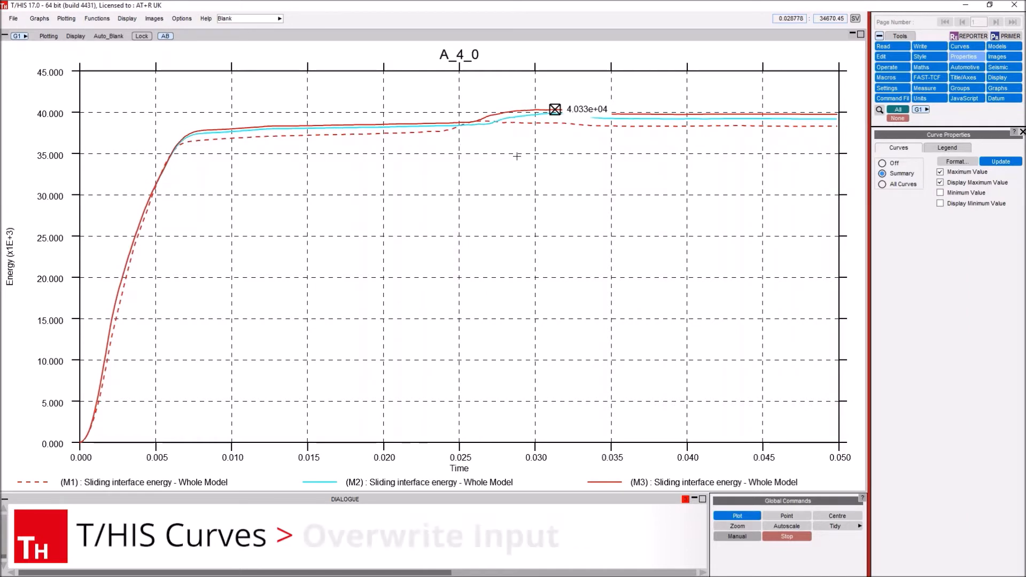
# - Turn the curve properties display off and auto-blank by Models so that only the M2 curves are plotted
pyautogui.click(882, 163)
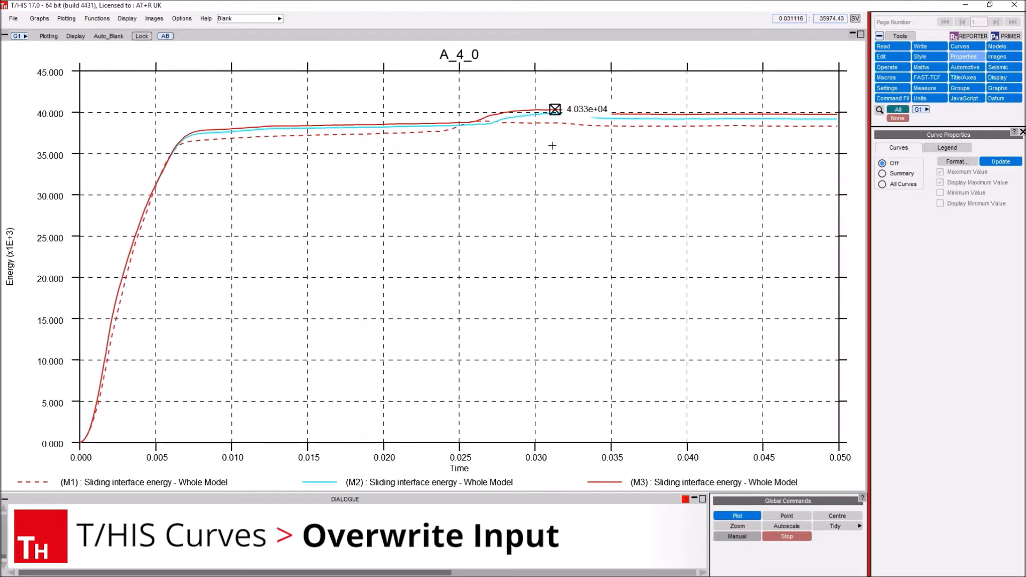
pyautogui.click(110, 37)
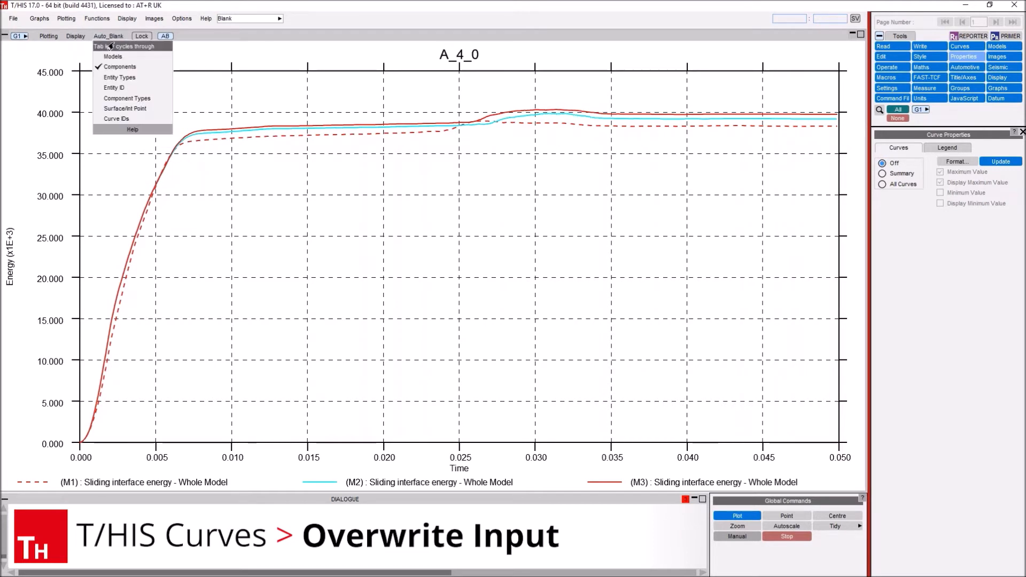
pyautogui.click(118, 57)
pyautogui.press('Tab')
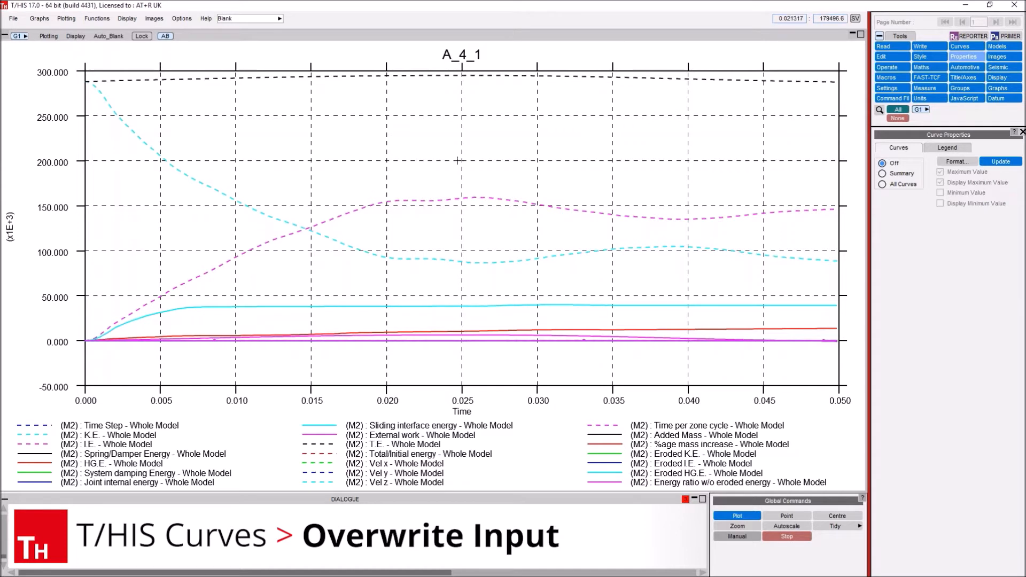
# - Divide the y values of the curves visible on the page by 1000, with the output set to overwrite the input curves
pyautogui.click(888, 68)
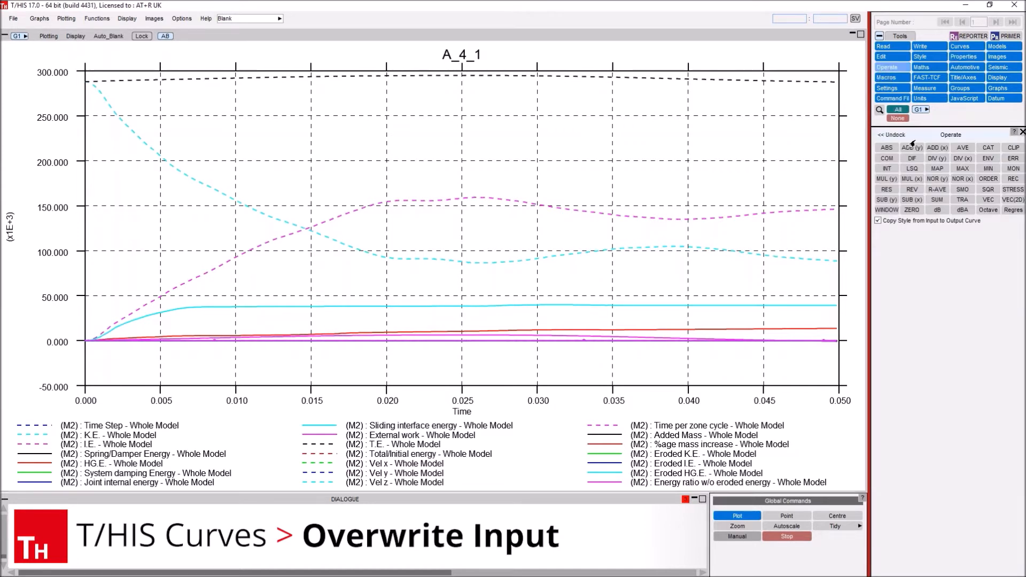
pyautogui.click(937, 158)
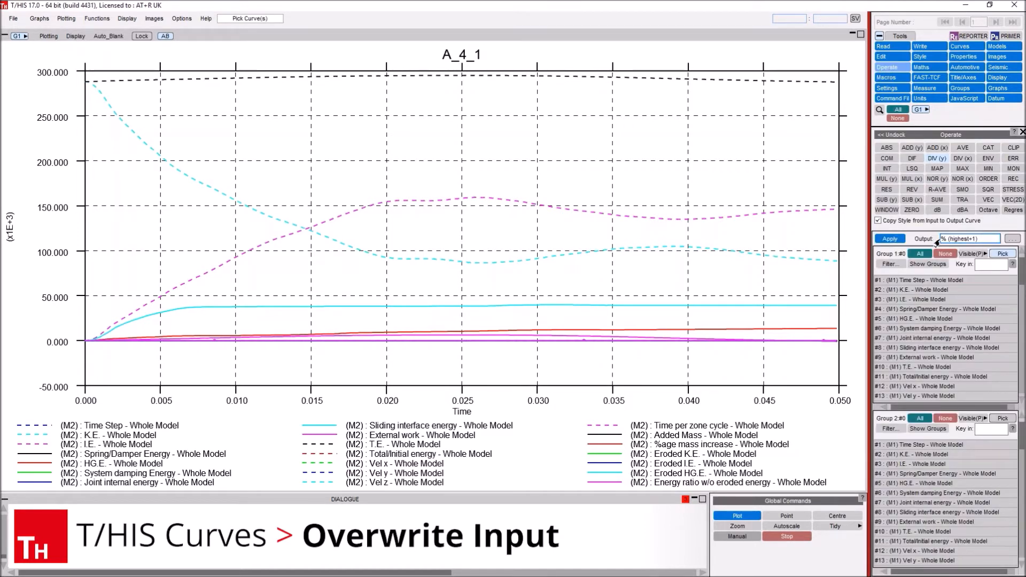
pyautogui.click(970, 254)
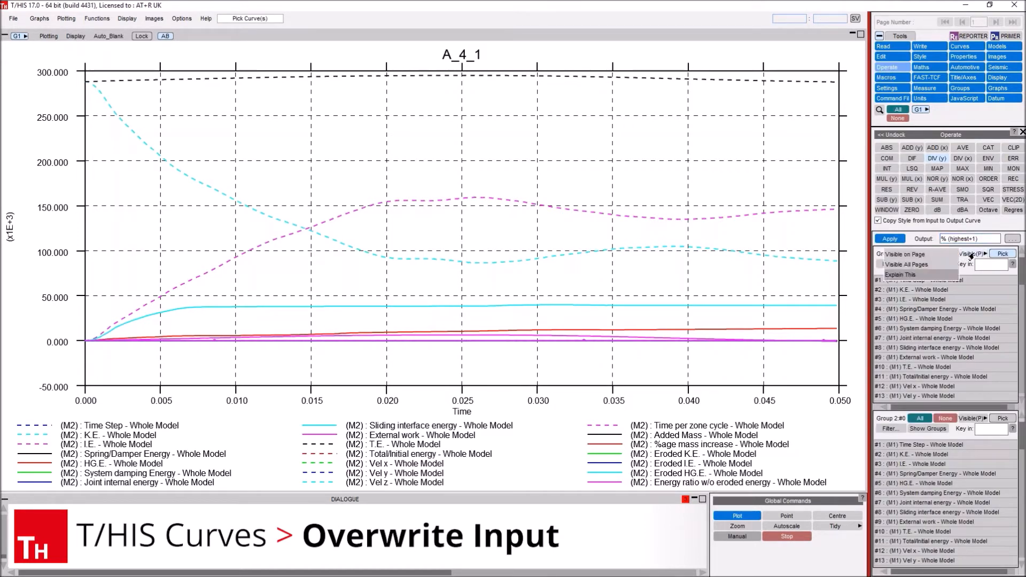
pyautogui.click(915, 256)
pyautogui.click(983, 430)
pyautogui.write('1000')
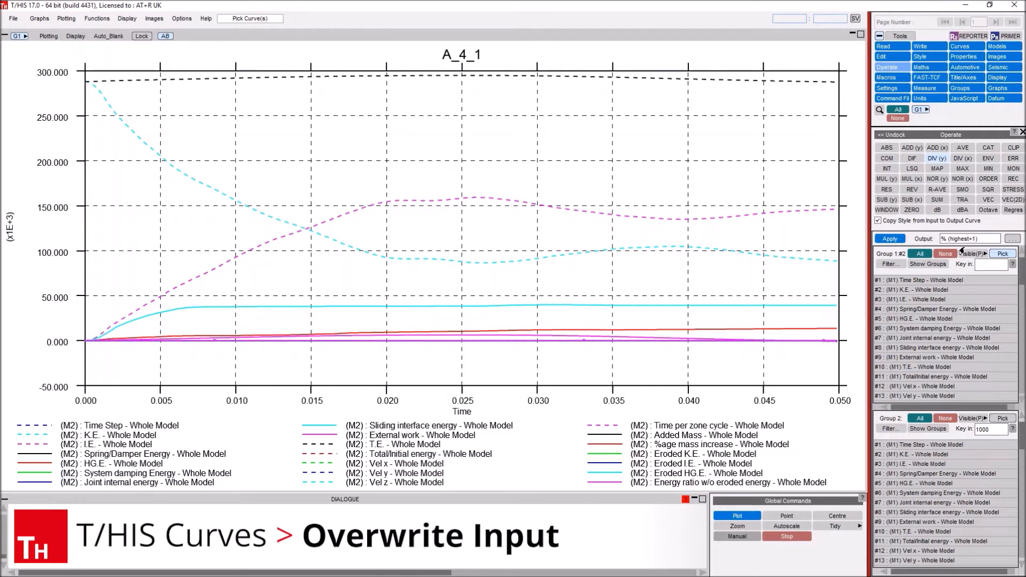
pyautogui.click(1011, 241)
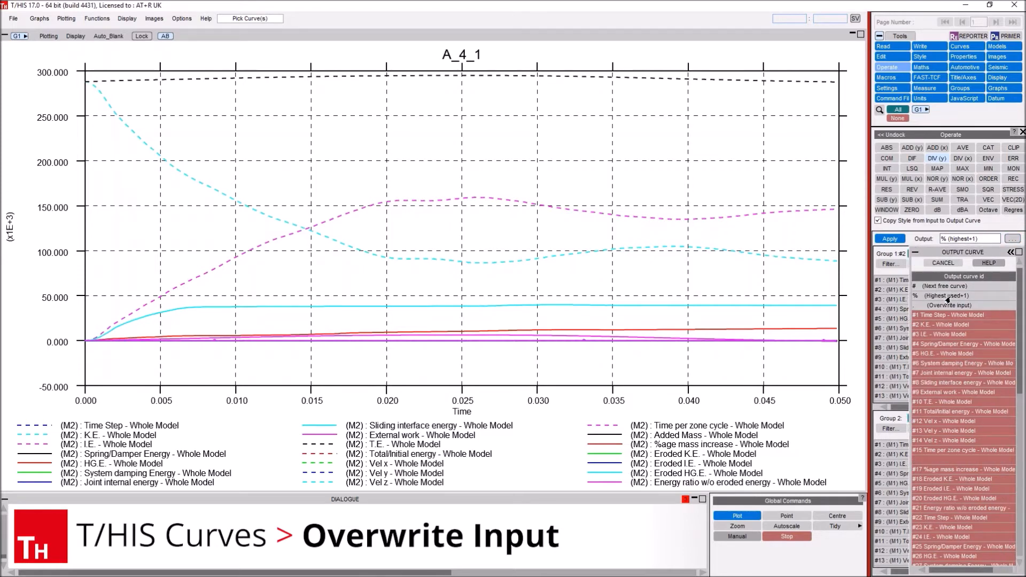
pyautogui.click(946, 306)
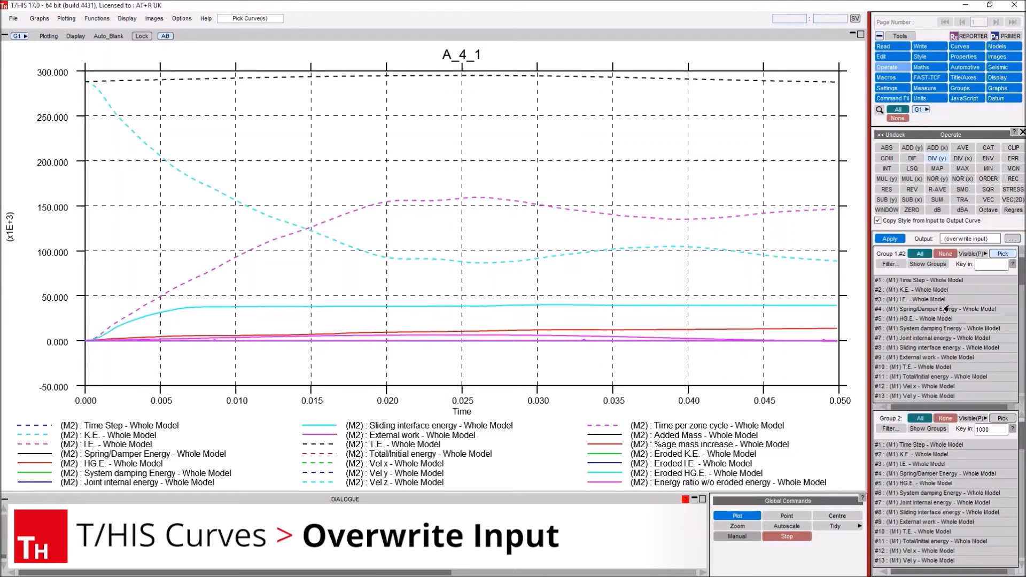
pyautogui.click(890, 239)
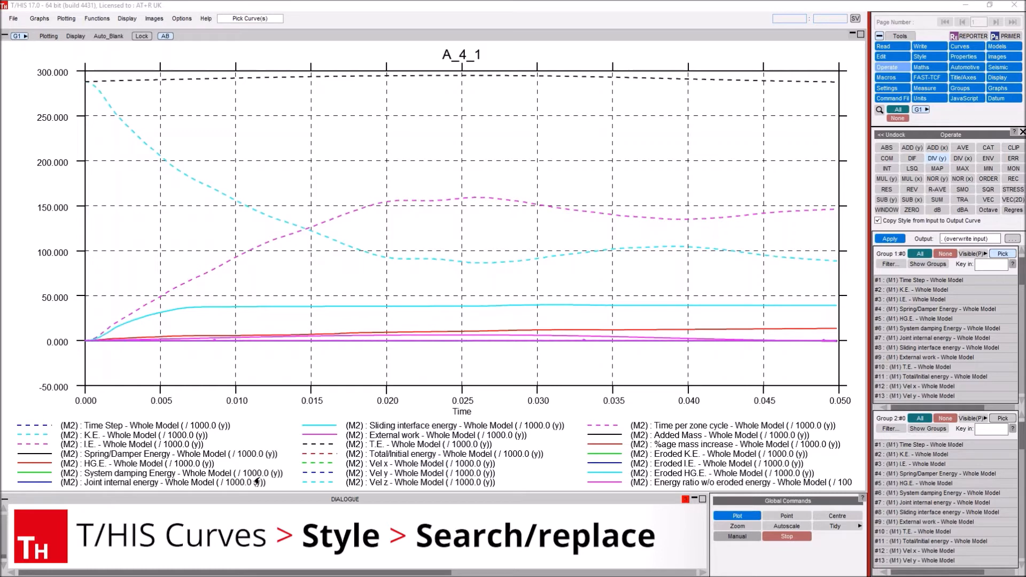
# - Delete the "/ 1000.0 (y))" text from the label of the M2 I.E. curve in the Curve Manager
pyautogui.click(953, 47)
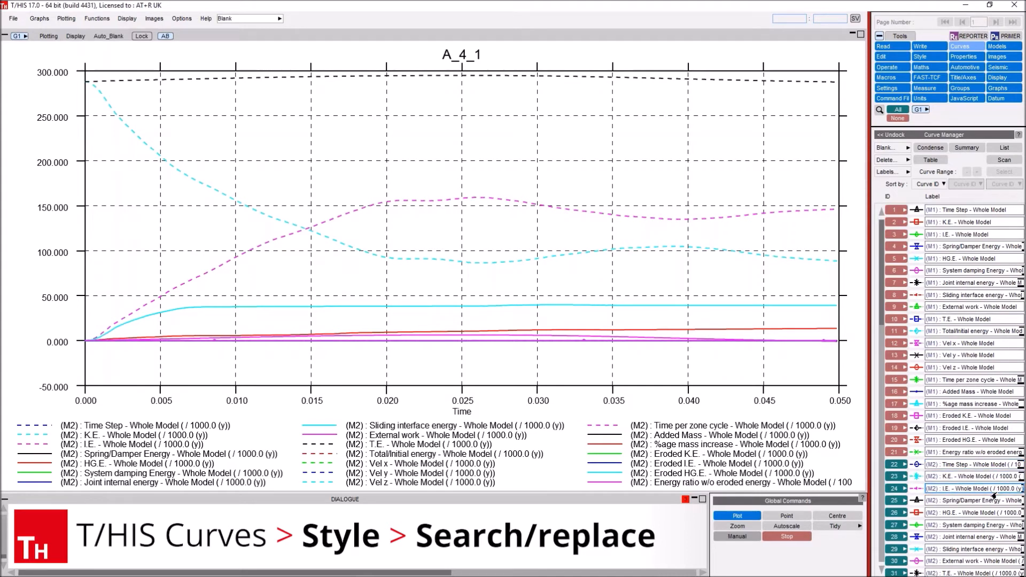
pyautogui.moveTo(986, 492); pyautogui.dragTo(1022, 493)
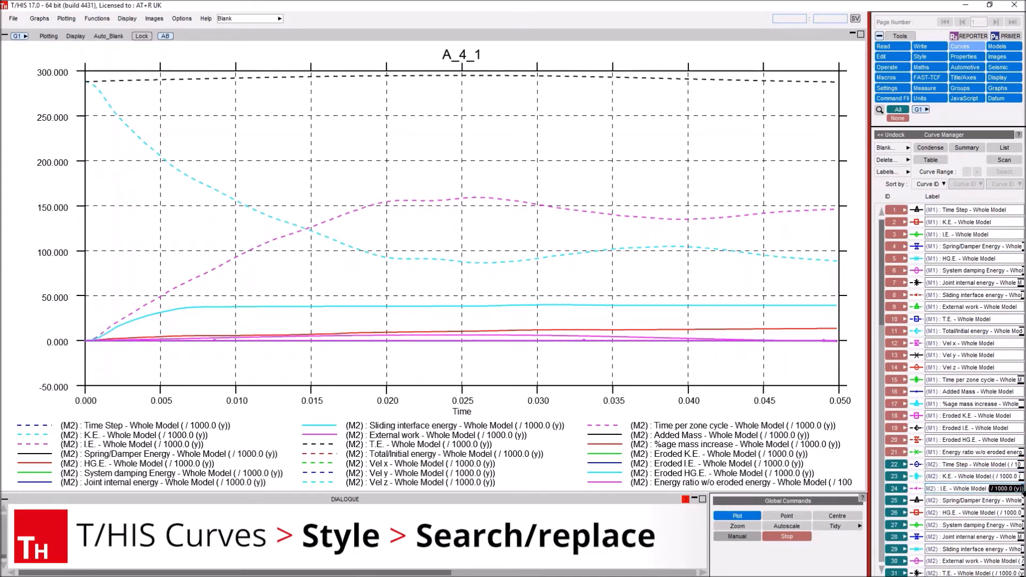
pyautogui.press('BackSpace')
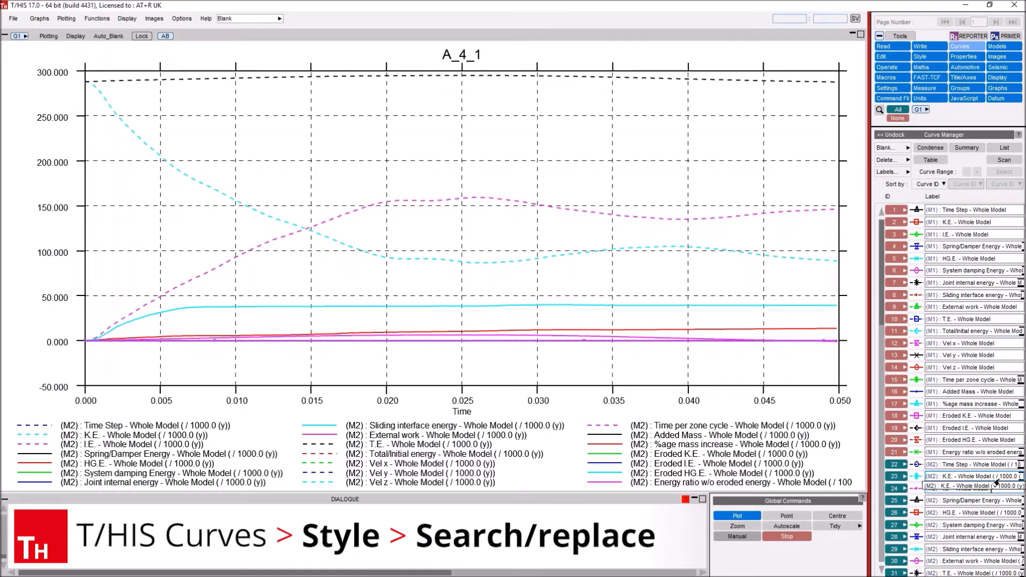
pyautogui.press('Return')
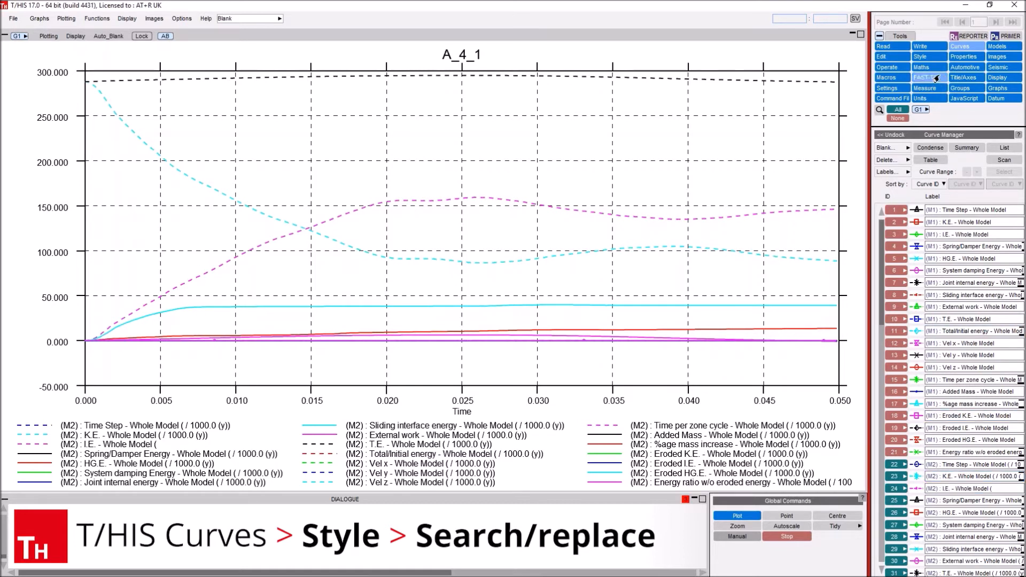
# - Search all curves' line labels for "( / 1000.0 (y))", replace it with nothing, and redraw the graph
pyautogui.click(927, 58)
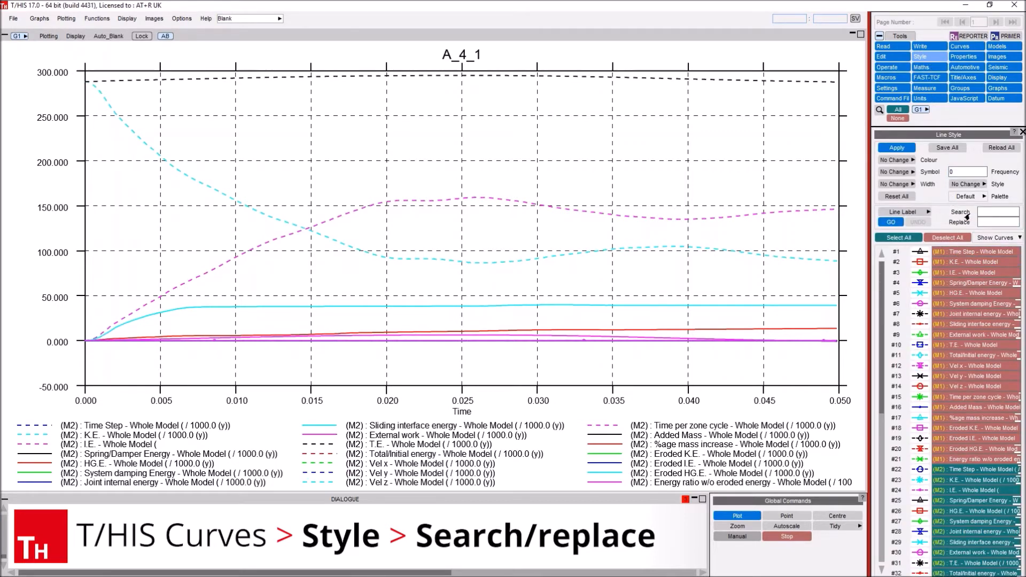
pyautogui.click(915, 236)
pyautogui.click(987, 216)
pyautogui.write('( / 1000.0 (y))')
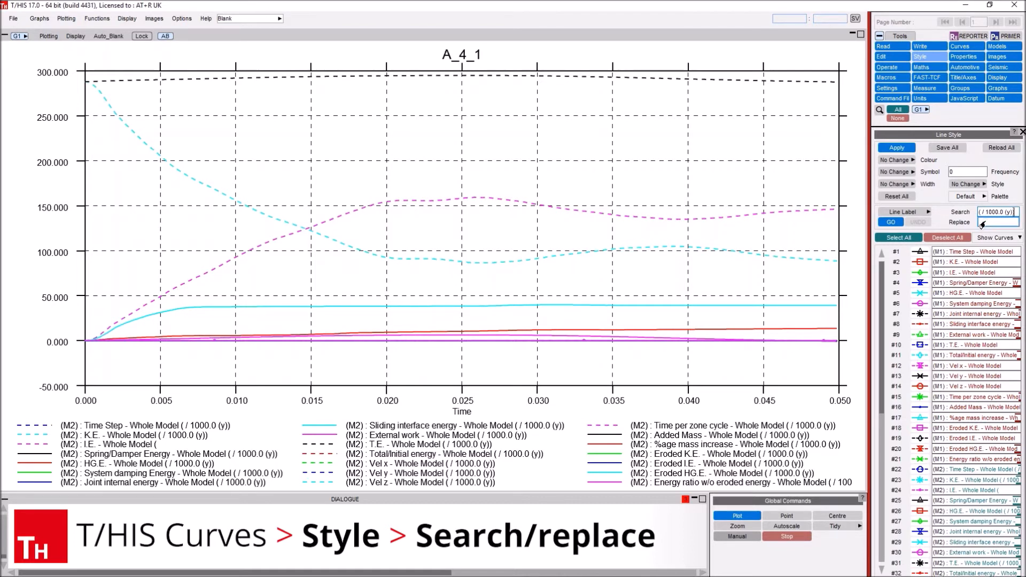
pyautogui.click(982, 224)
pyautogui.click(891, 223)
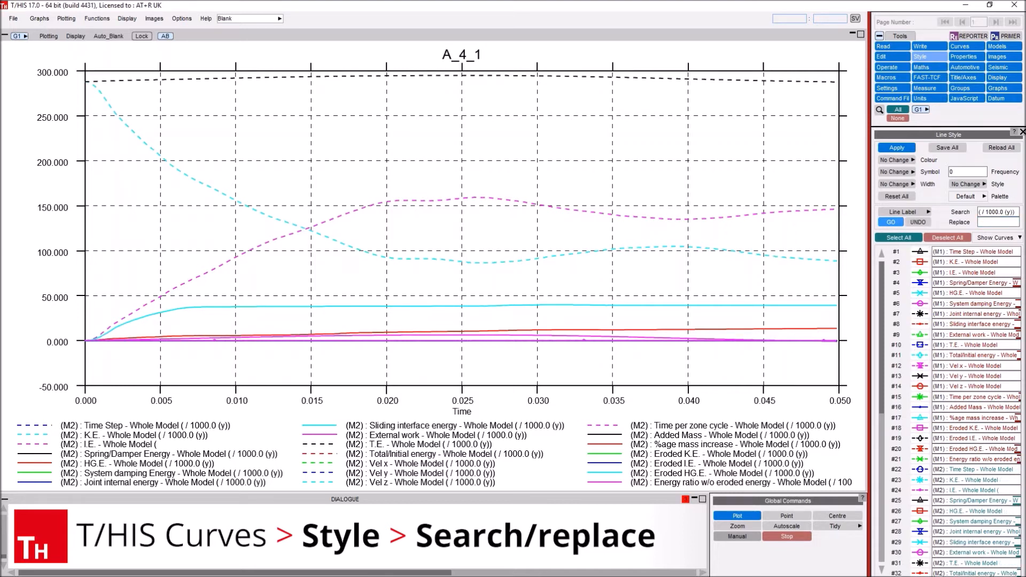
pyautogui.press('ctrl')
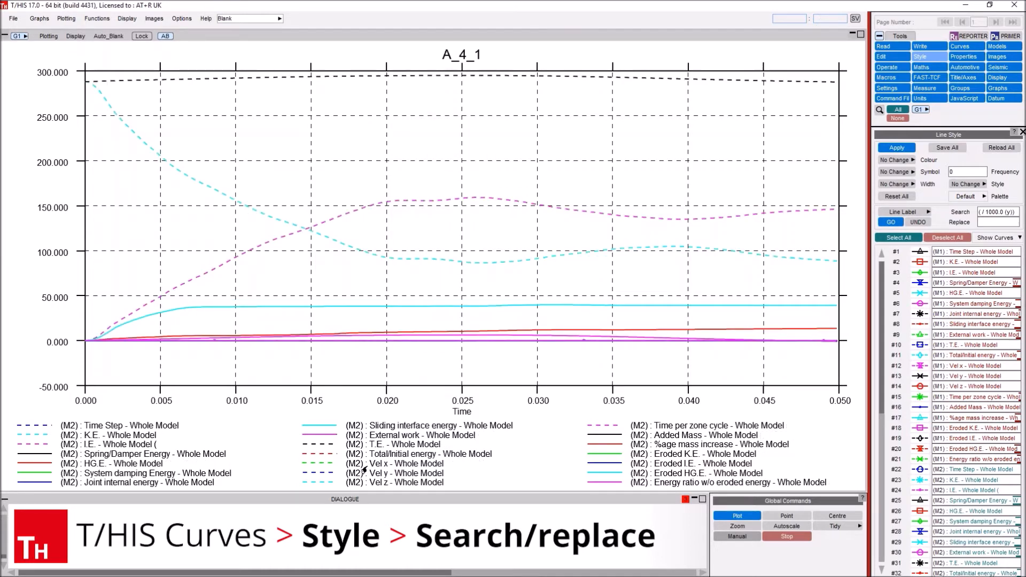
pyautogui.click(1015, 130)
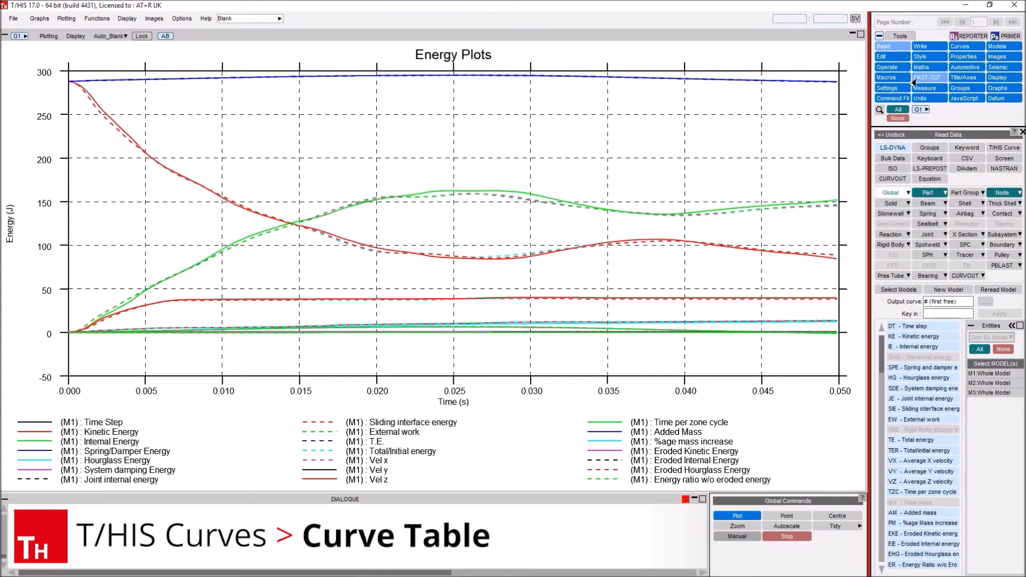
# - Display the Curve Table and review its entries through to the model groups
pyautogui.click(960, 47)
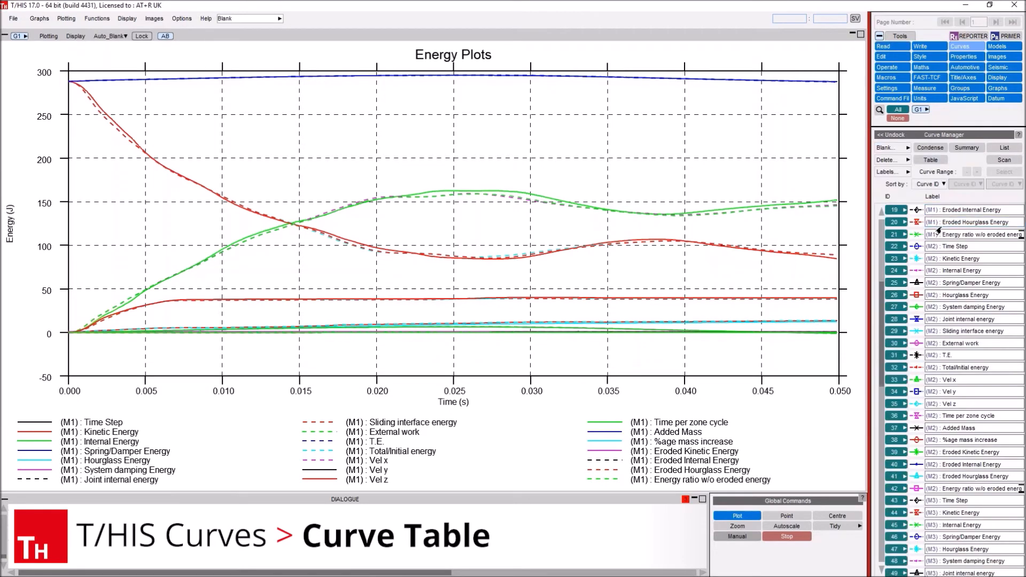
pyautogui.click(930, 160)
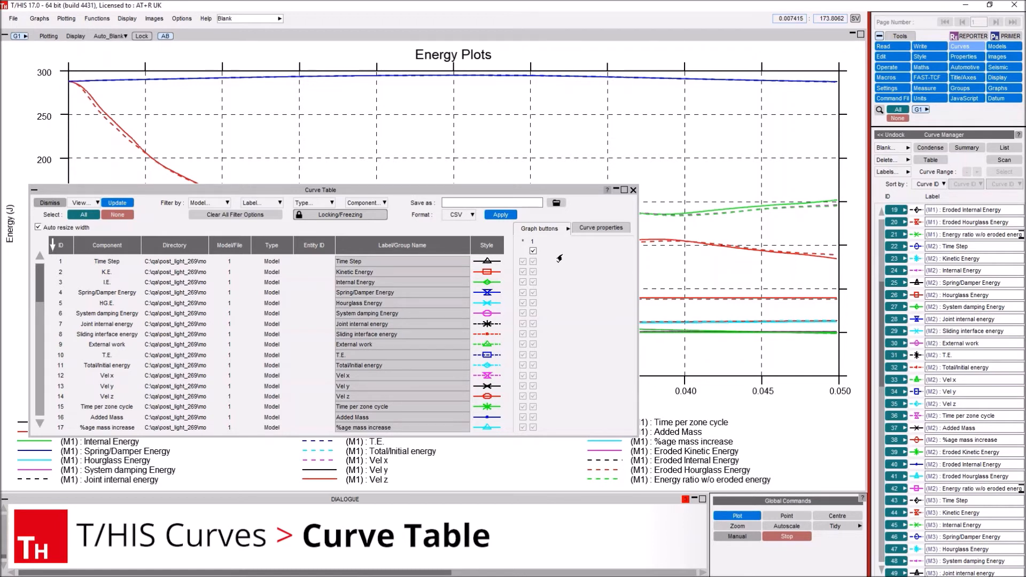
pyautogui.click(172, 282)
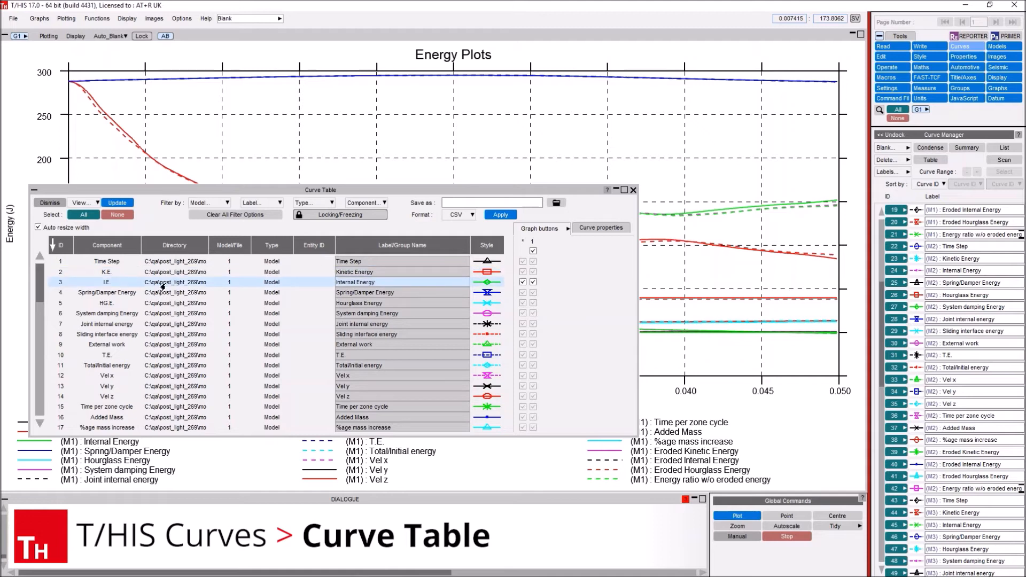
pyautogui.moveTo(39, 289); pyautogui.dragTo(29, 407)
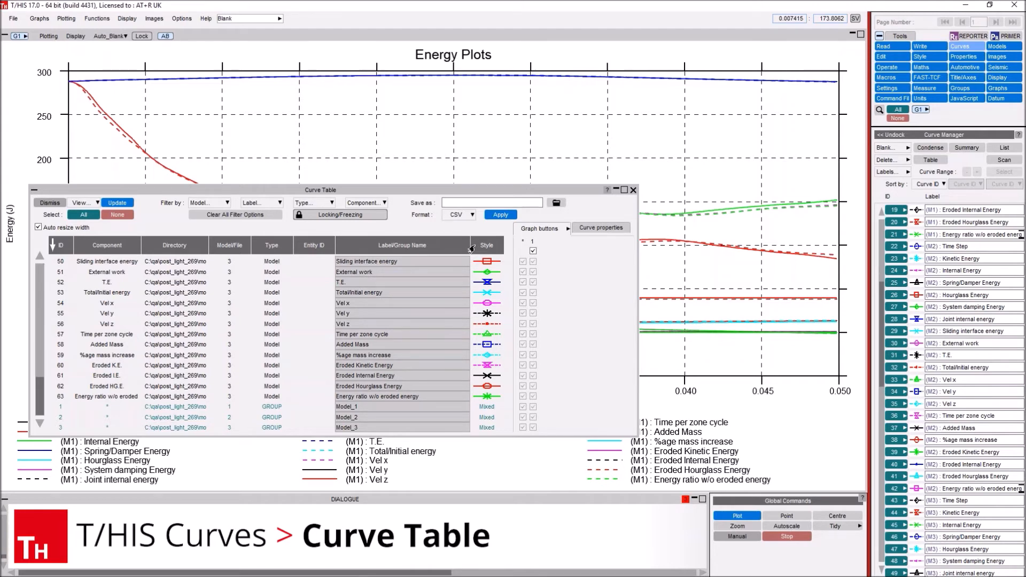
# - Hide the Curve Table's Model/File, Entity ID and Directory columns and move the Label/Group Name column directly after ID
pyautogui.click(83, 204)
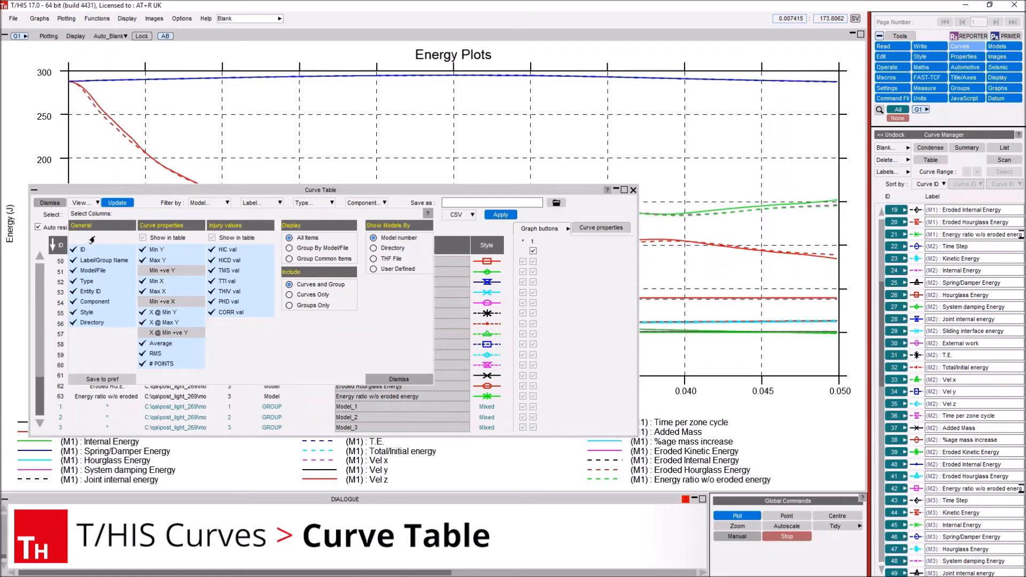
pyautogui.click(88, 272)
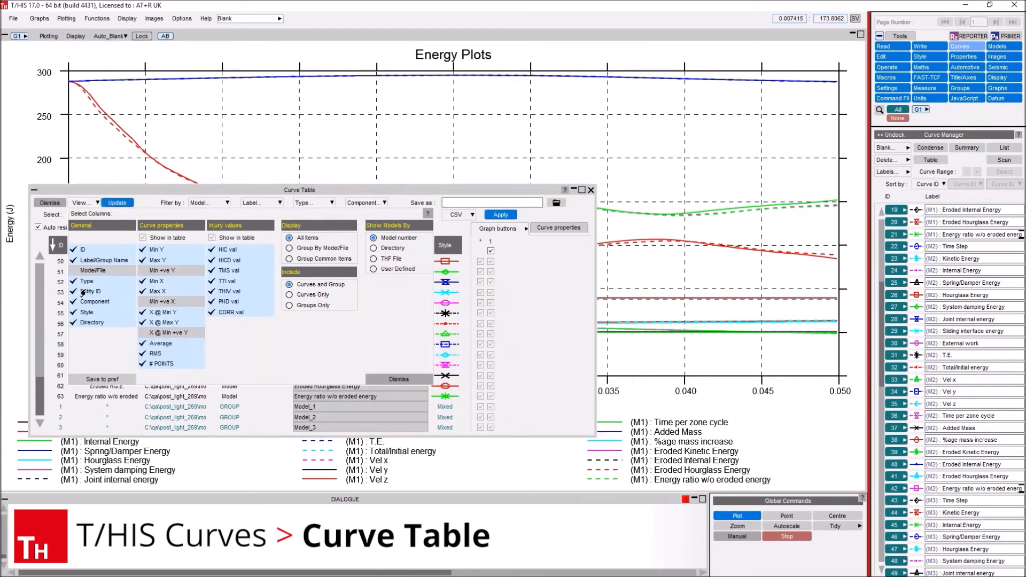
pyautogui.click(83, 292)
pyautogui.click(80, 323)
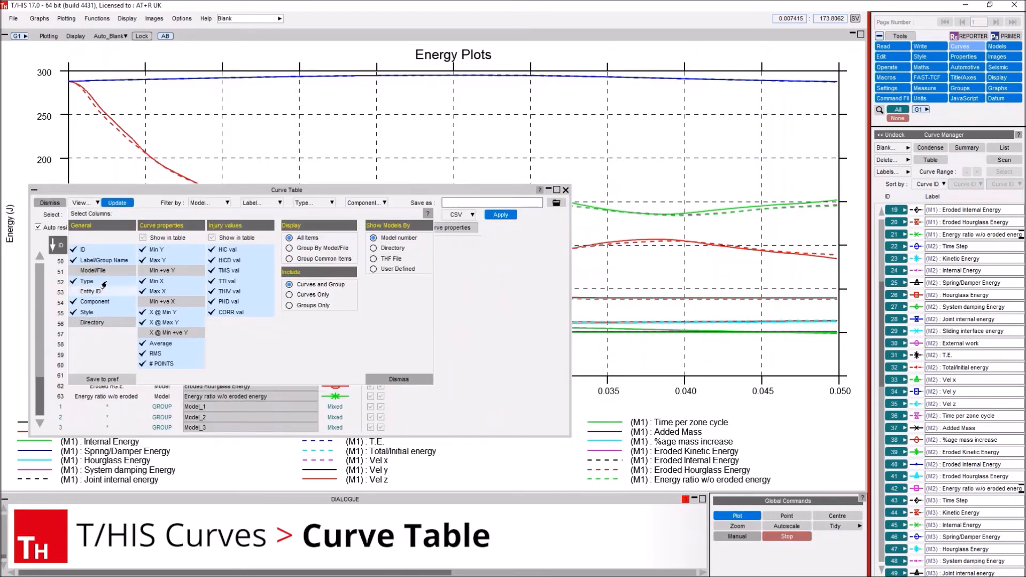
pyautogui.click(405, 381)
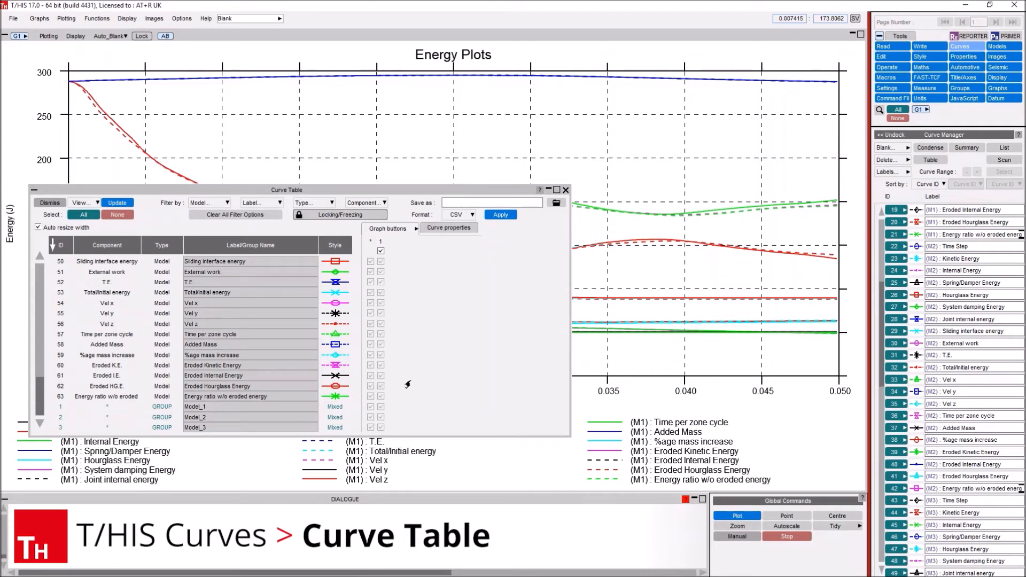
pyautogui.moveTo(211, 249); pyautogui.dragTo(69, 249)
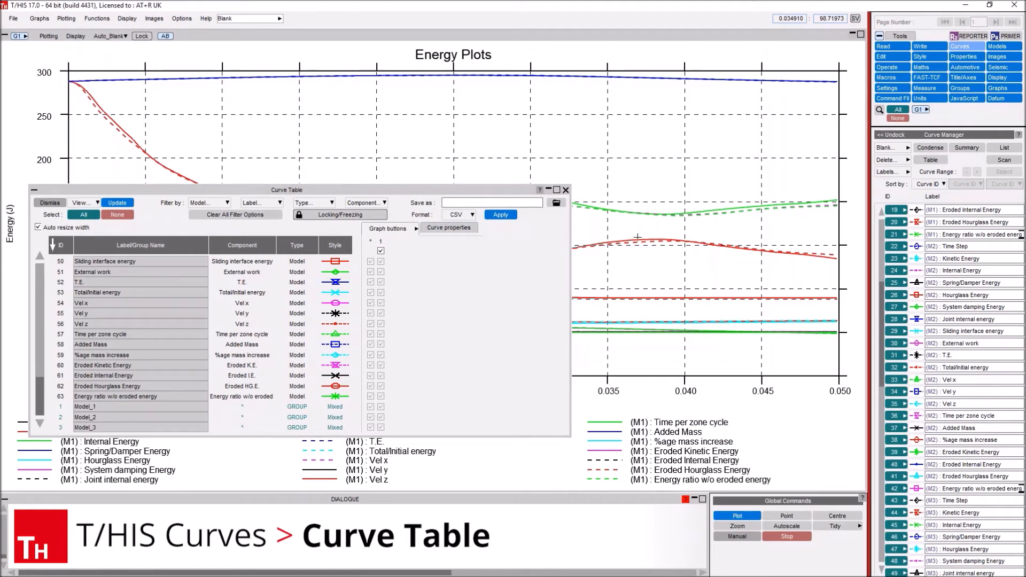
# - Create three additional graphs with their settings copied from graph 1
pyautogui.click(999, 90)
pyautogui.click(898, 147)
pyautogui.click(904, 148)
pyautogui.click(903, 148)
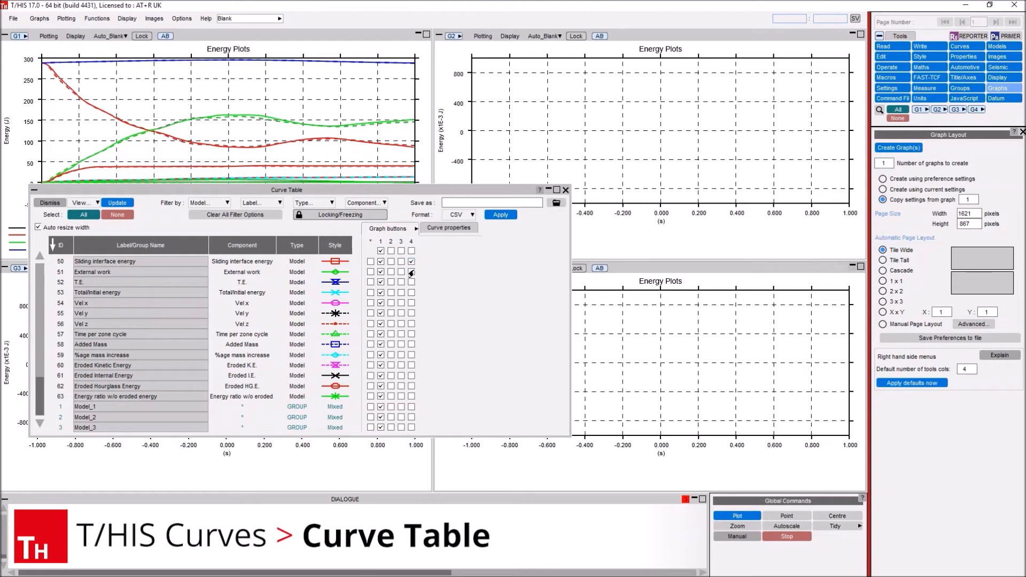
# - Assign the M3 Sliding interface energy curve to graph 4 and curves 50 to 55 to graph 2, and redraw both graphs
pyautogui.press('ctrl')
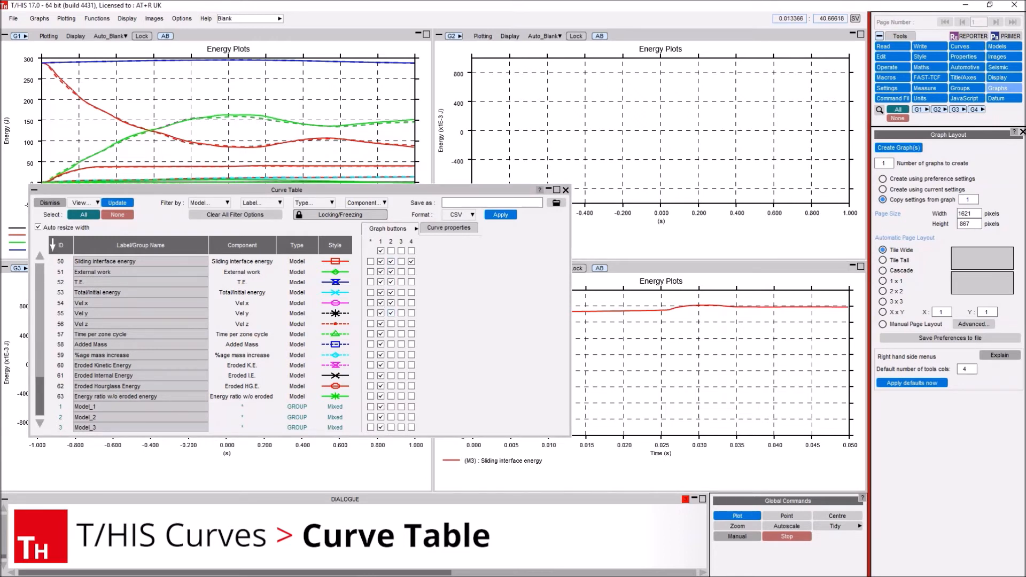
pyautogui.keyDown('ctrl'); pyautogui.click(638, 176); pyautogui.keyUp('ctrl')
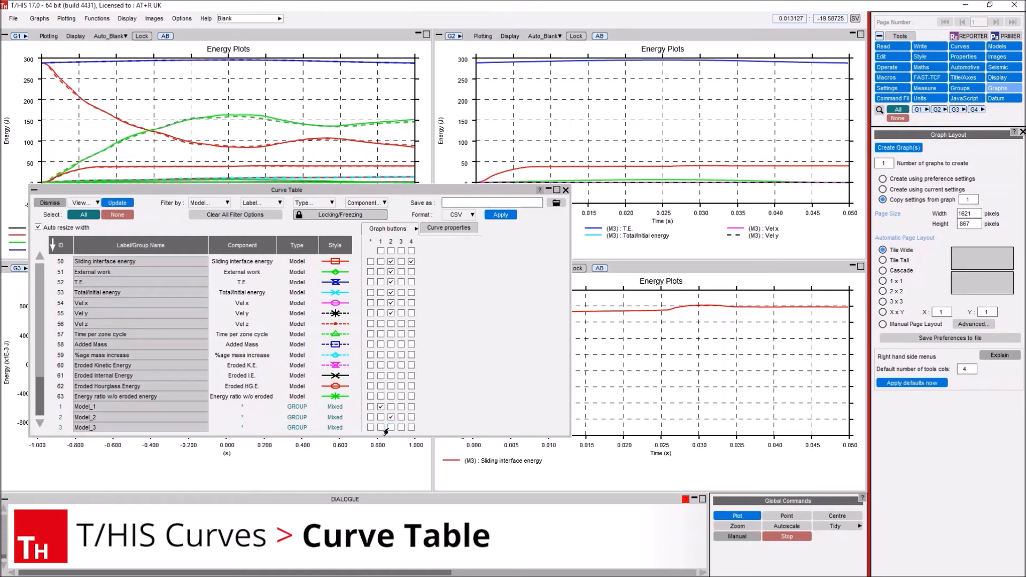
# - Assign groups Model_1, Model_2 and Model_3 to graphs 1, 2 and 3 respectively, leave graph 4 without curves, and redraw the graphs
pyautogui.click(399, 427)
pyautogui.click(401, 262)
pyautogui.press('ctrl')
pyautogui.press('ctrl')
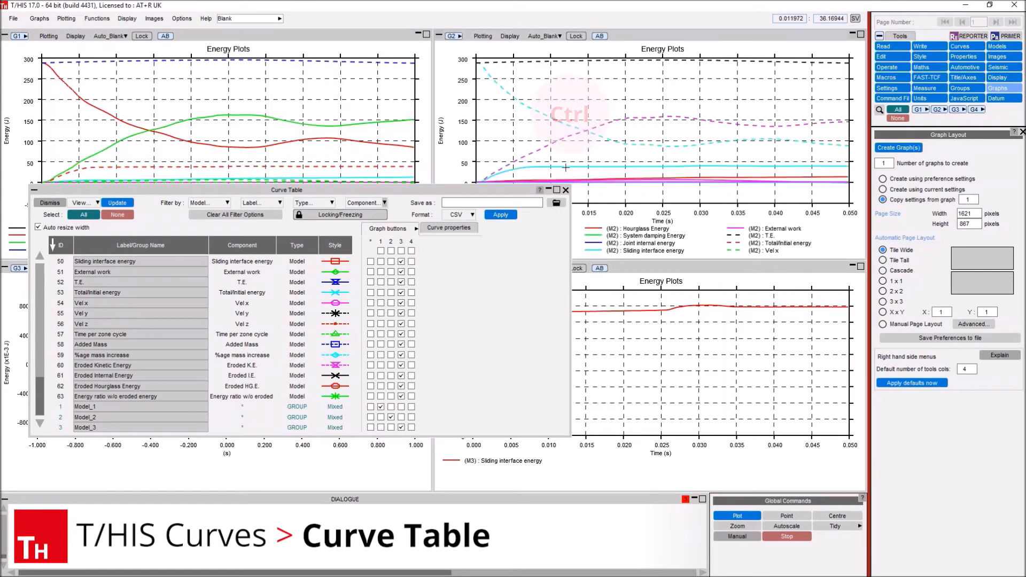
pyautogui.press('ctrl')
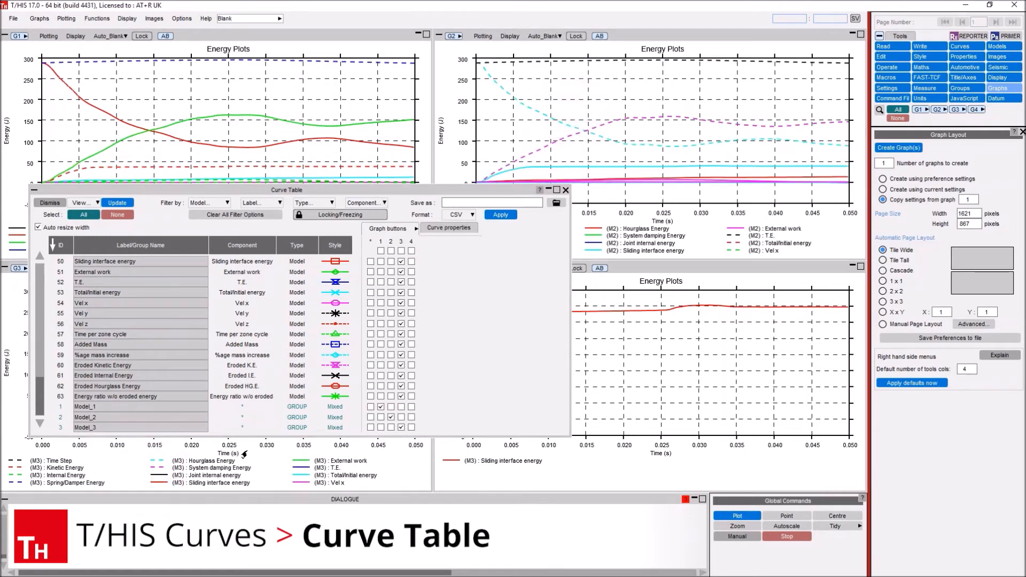
pyautogui.press('ctrl')
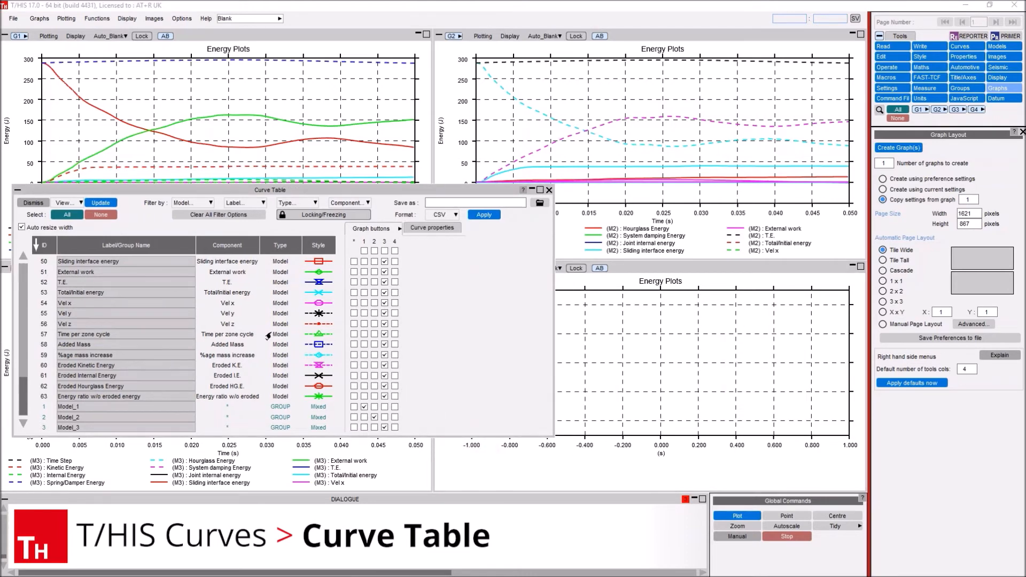
# - Show the Model/File column in the Curve Table again and filter the table by model to exclude Model 1
pyautogui.click(55, 204)
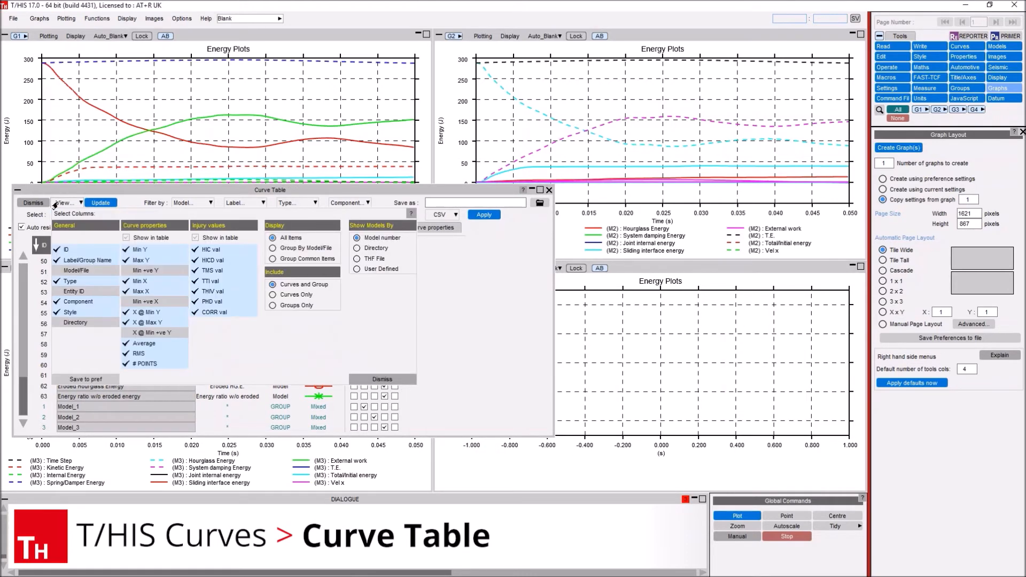
pyautogui.click(75, 271)
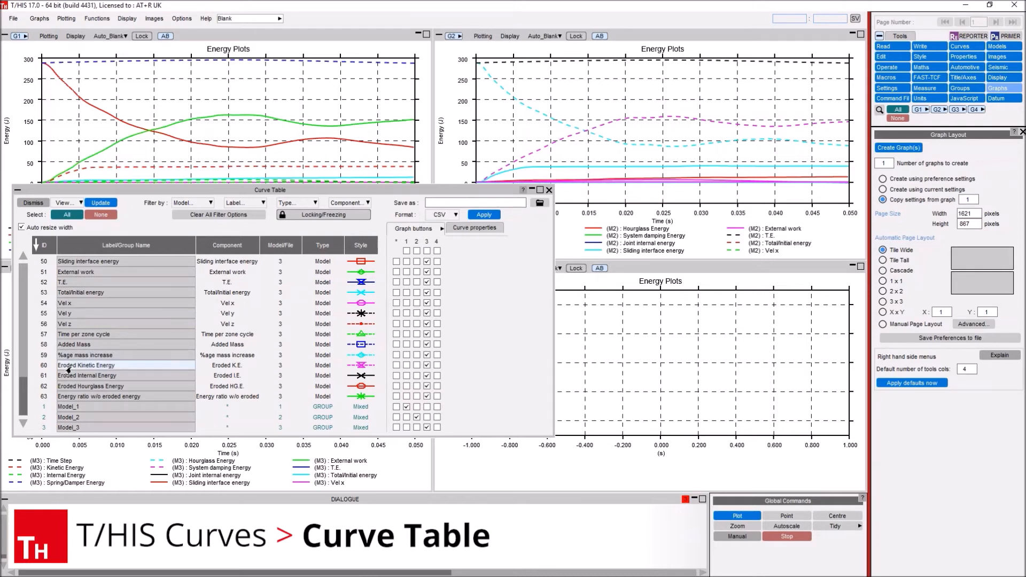
pyautogui.moveTo(20, 402); pyautogui.dragTo(25, 277)
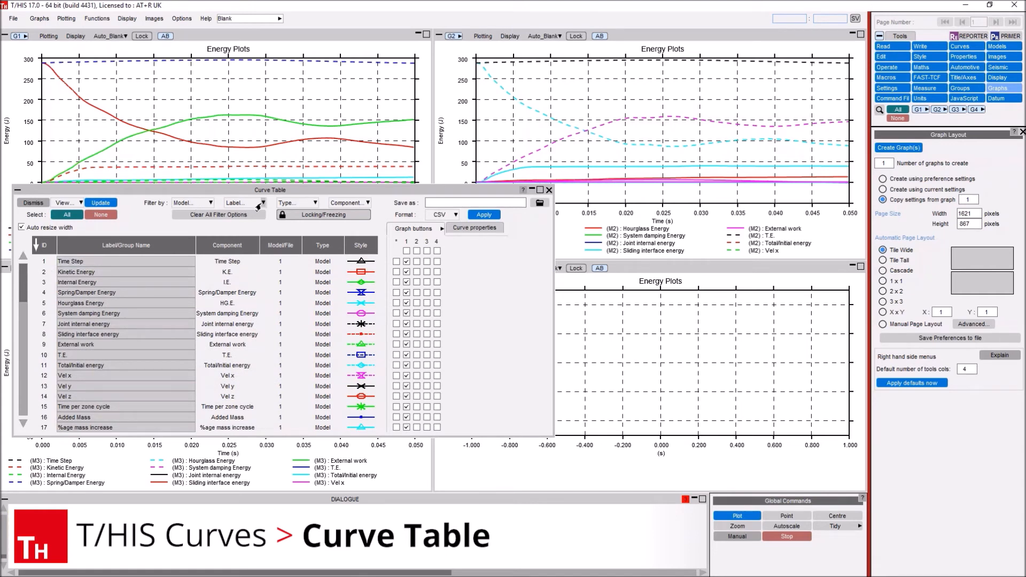
pyautogui.click(202, 205)
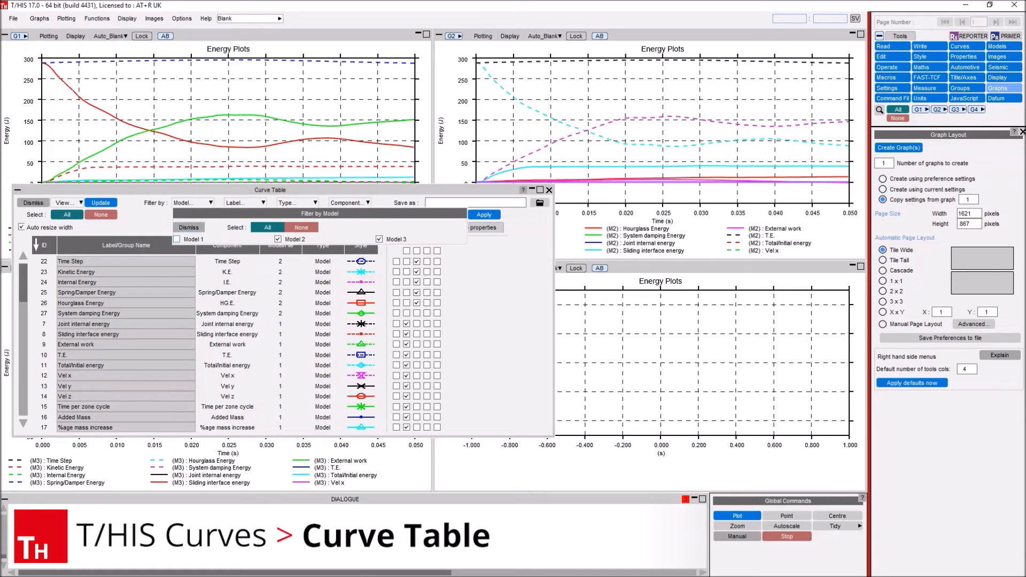
# - Exclude Model 1 and Model 3 in the Curve Table's model filter, leaving Model 2 selected
pyautogui.click(177, 240)
pyautogui.click(379, 239)
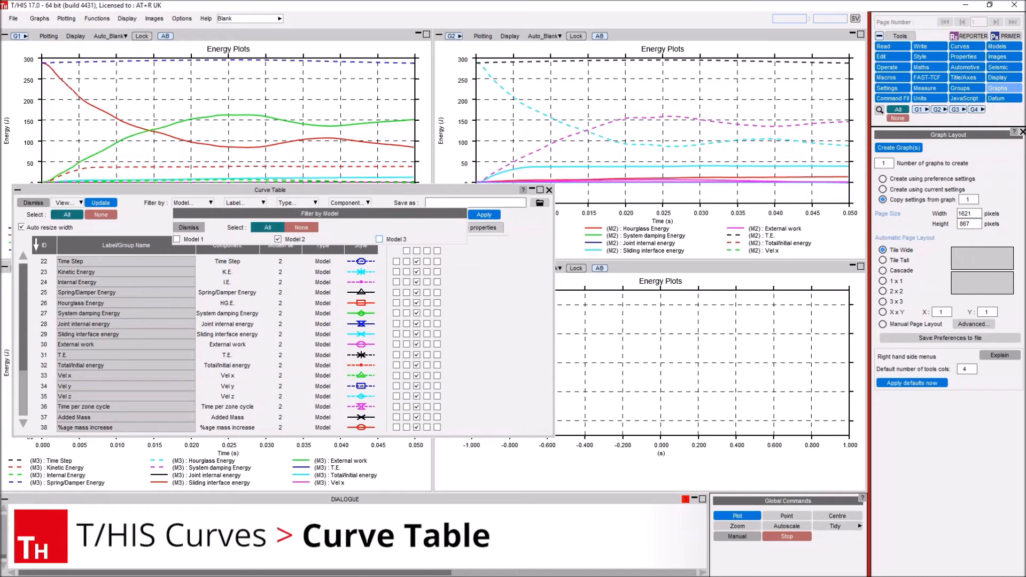
pyautogui.scroll(-2, 21, 343)
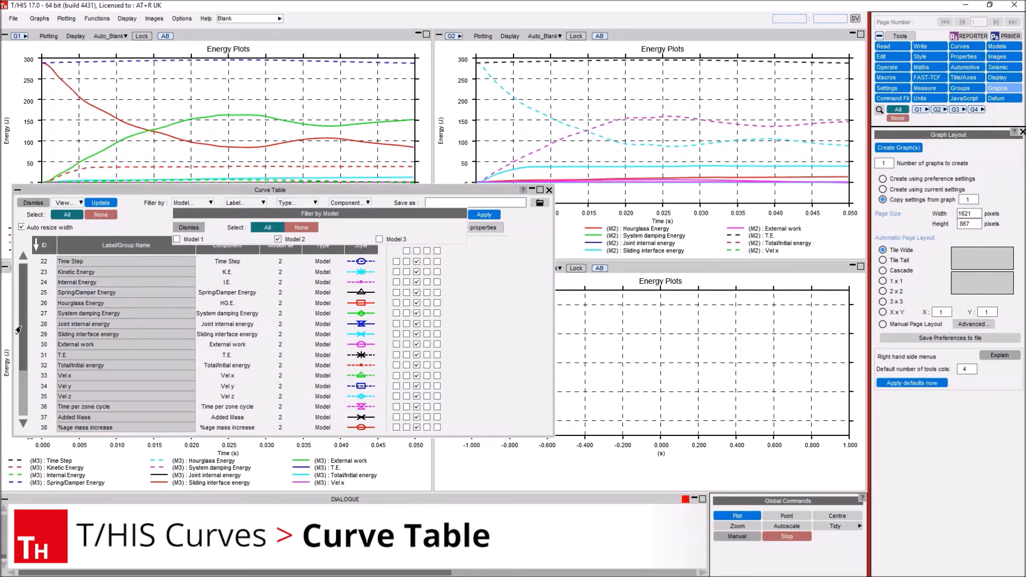
pyautogui.scroll(2, 29, 304)
# - Set the Curve Table to include curves only, leaving out the groups
pyautogui.scroll(-7, 28, 326)
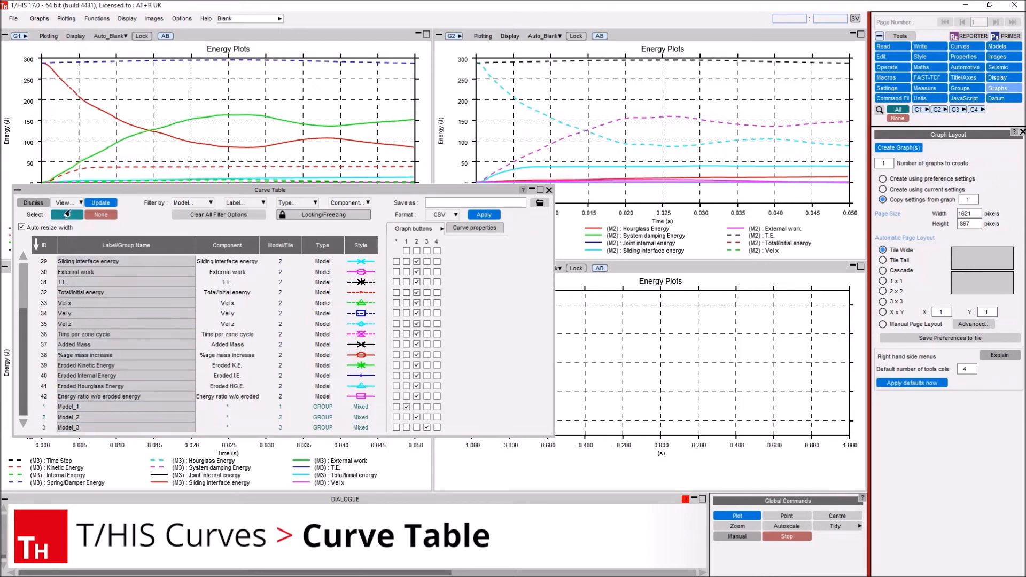
pyautogui.click(64, 203)
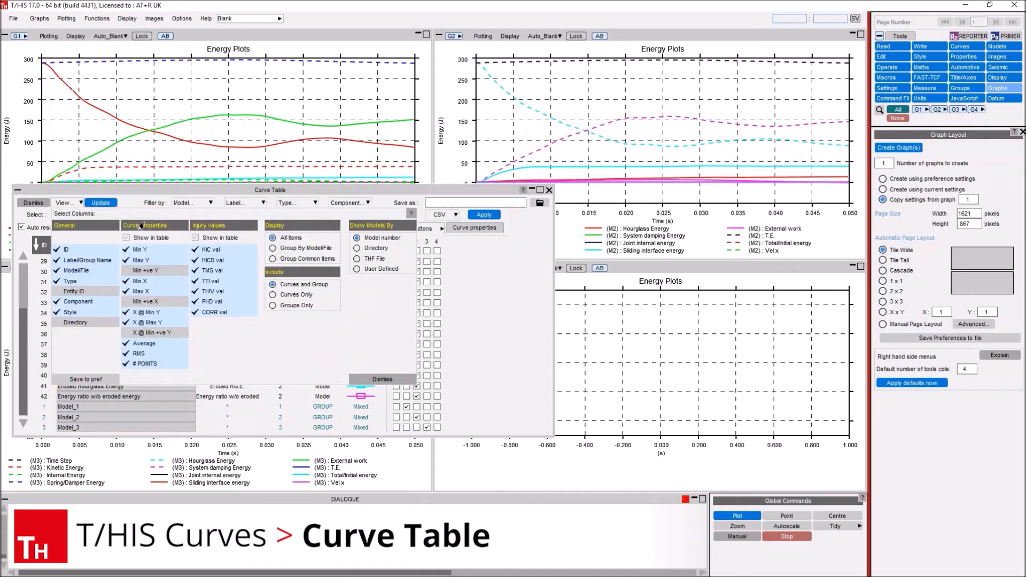
pyautogui.click(272, 295)
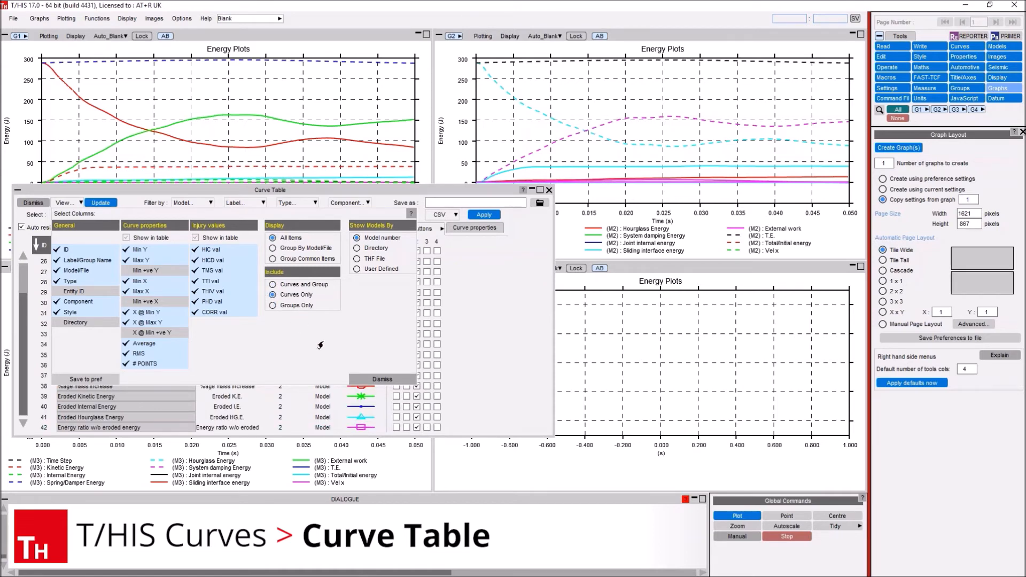
pyautogui.click(369, 380)
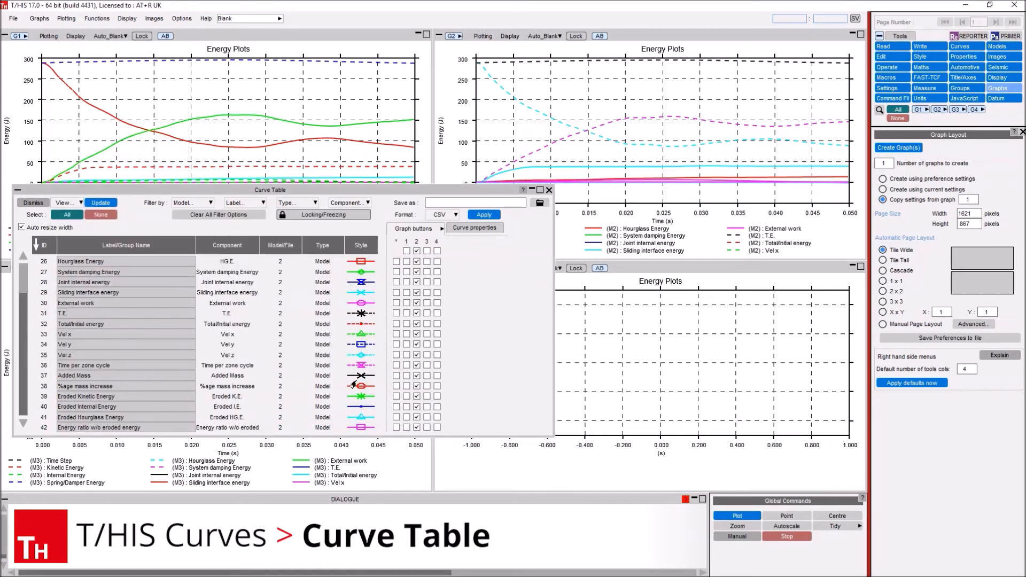
# - Exclude the Model - Time Step component from the Curve Table, and open the filter by curve type
pyautogui.click(344, 204)
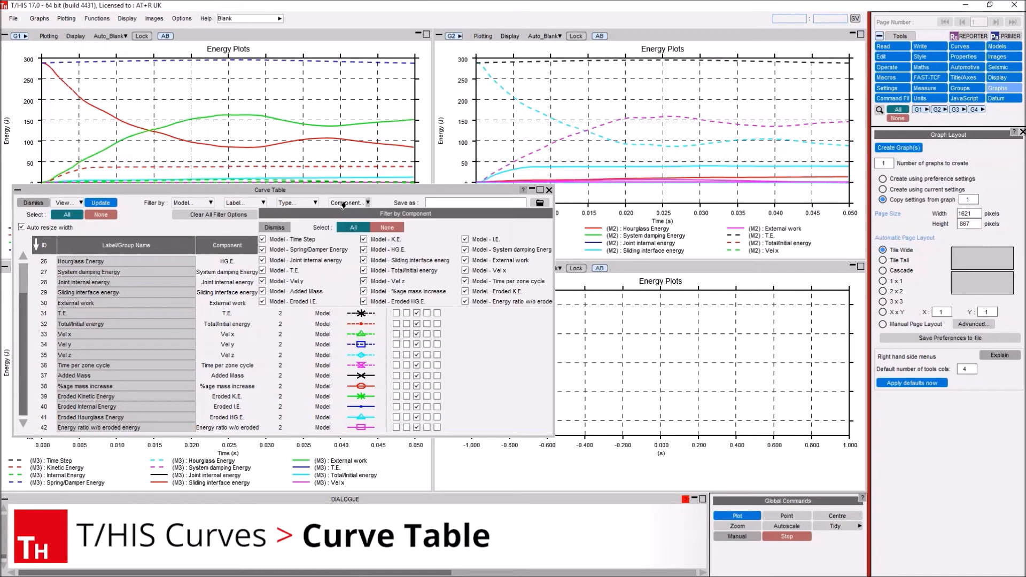
pyautogui.click(263, 239)
pyautogui.click(495, 395)
pyautogui.scroll(1, 247, 340)
pyautogui.scroll(2, 247, 340)
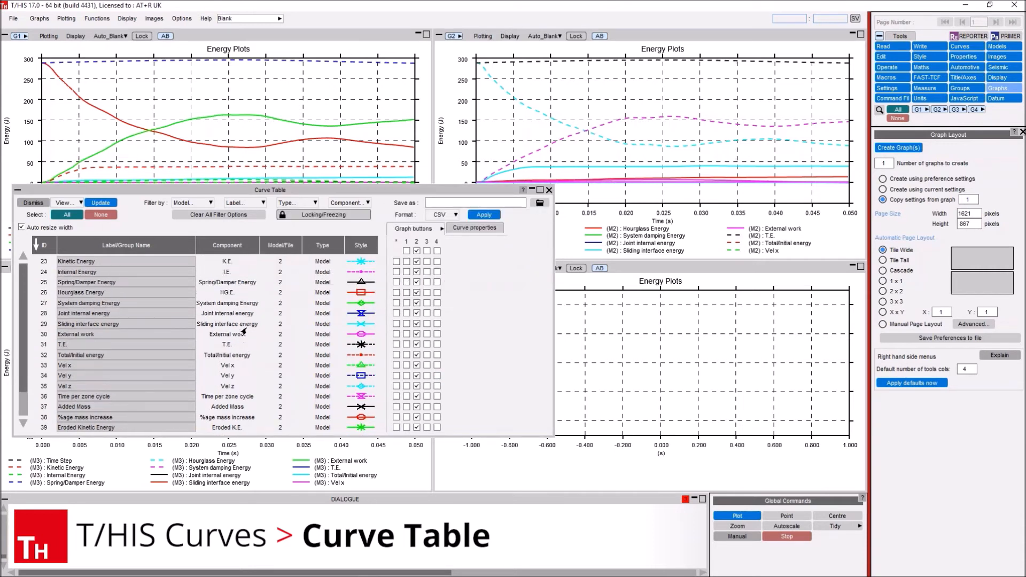
pyautogui.click(294, 205)
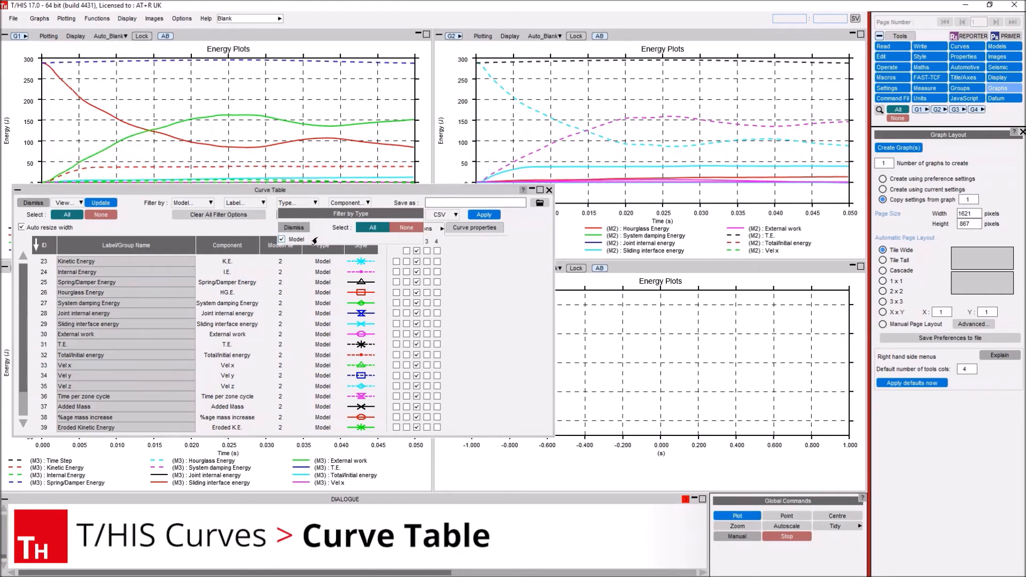
# - Filter the Curve Table by label with the text "eroded"
pyautogui.click(246, 204)
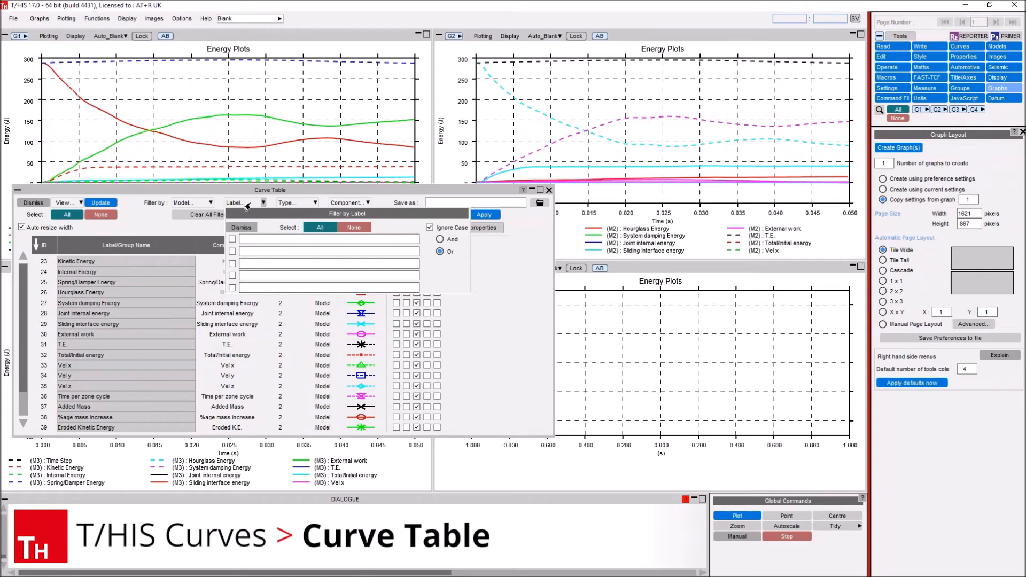
pyautogui.click(256, 240)
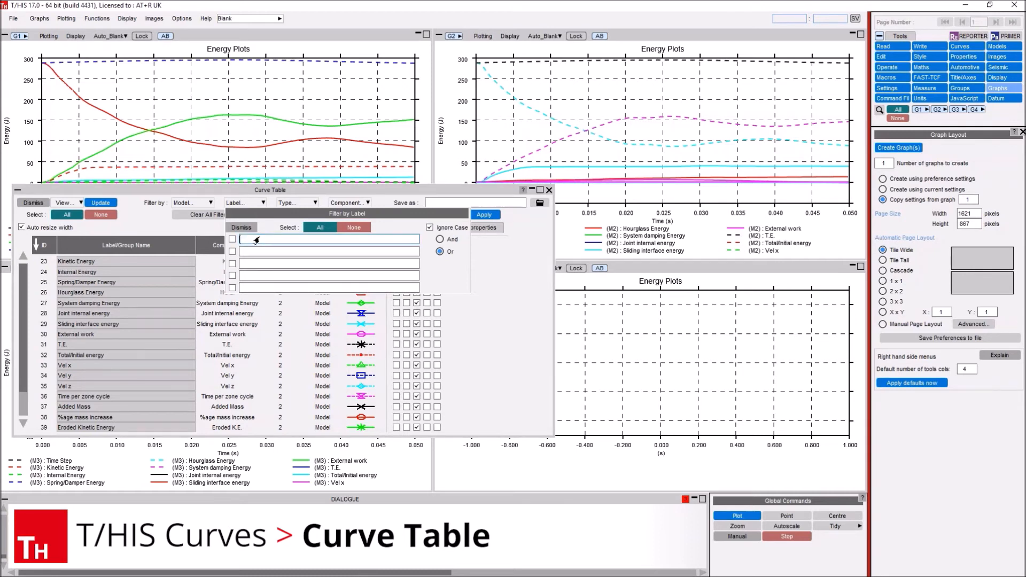
pyautogui.write('eroded')
pyautogui.press('Return')
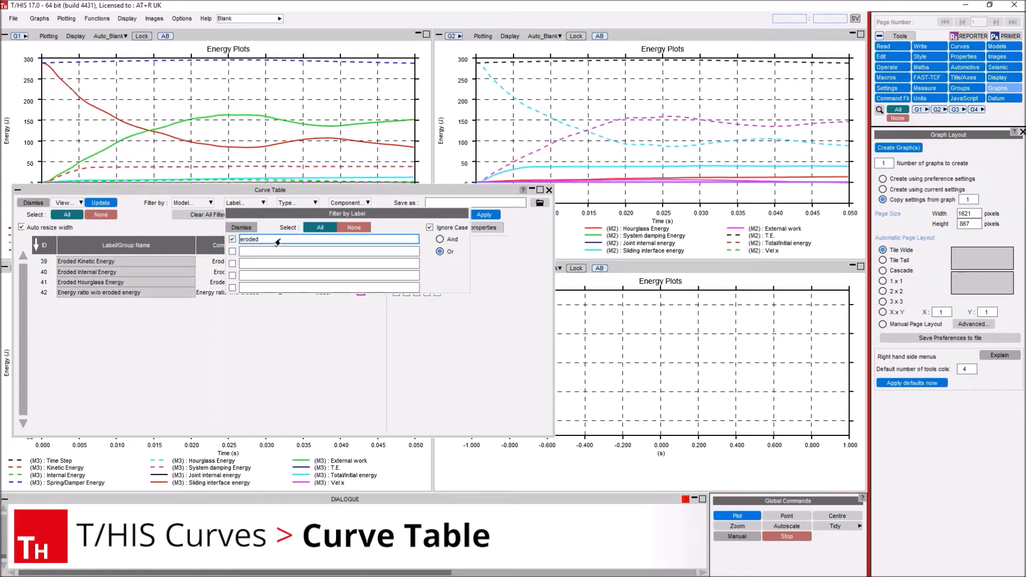
# - Try the "eroded" label filter with Ignore Case off, and turn Ignore Case back on
pyautogui.click(430, 227)
pyautogui.click(113, 263)
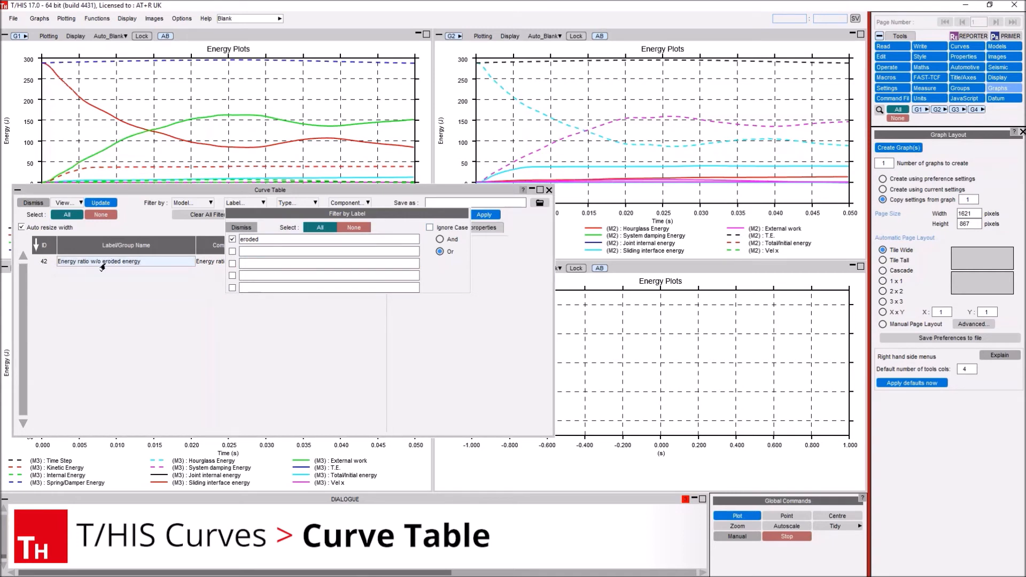
pyautogui.click(429, 228)
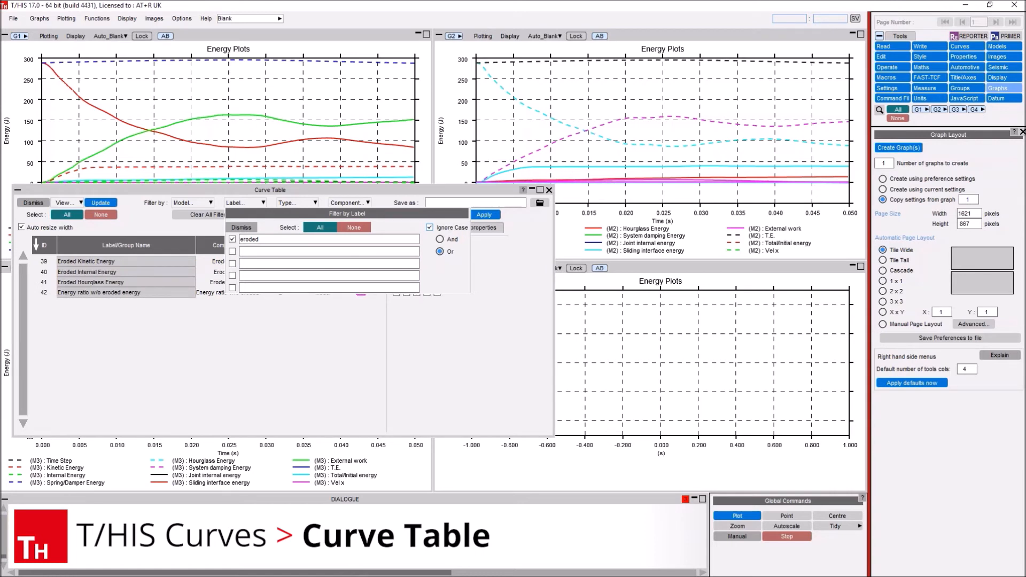
# - Add "T.E." as a second text in the label filter
pyautogui.click(248, 252)
pyautogui.write('T')
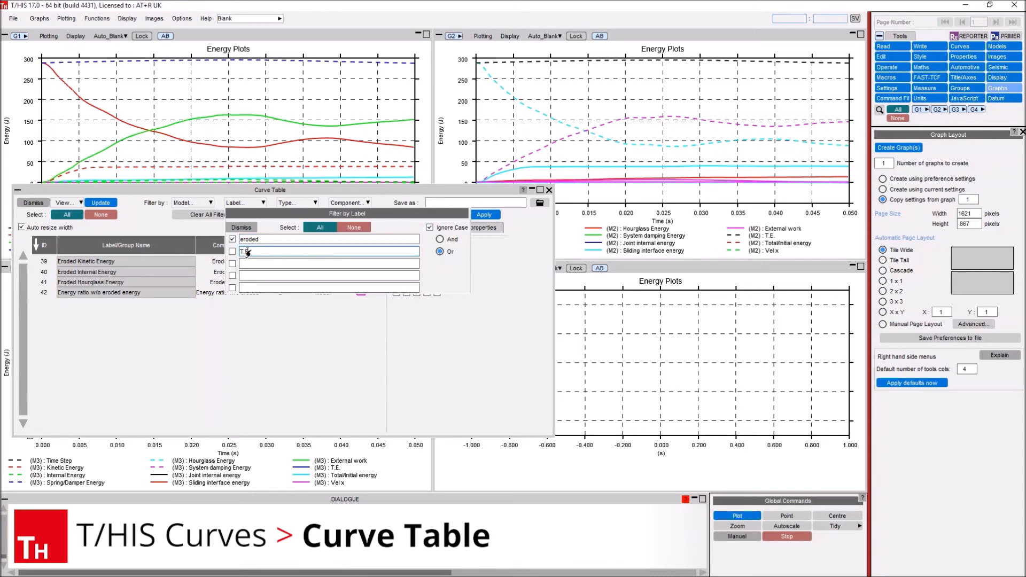
pyautogui.write('.E.')
pyautogui.press('Return')
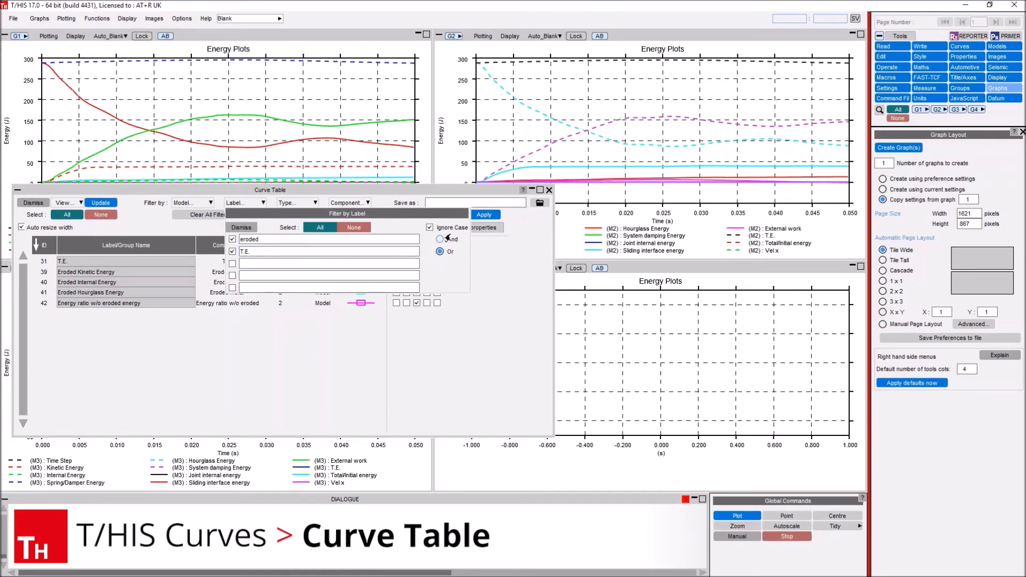
# - Try combining the "eroded" and "T.E." label filters with And, and switch the condition back to Or
pyautogui.click(262, 240)
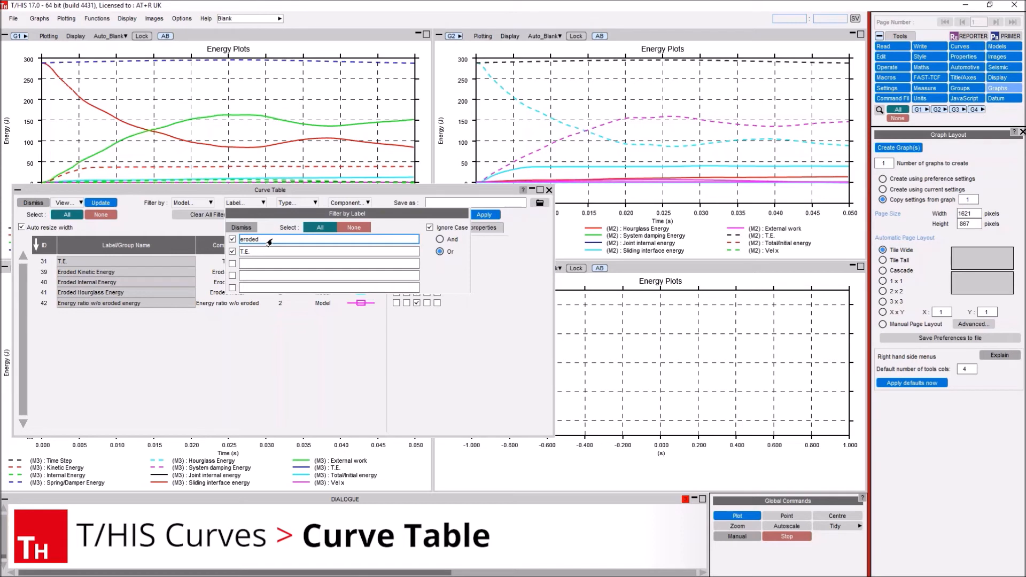
pyautogui.click(266, 253)
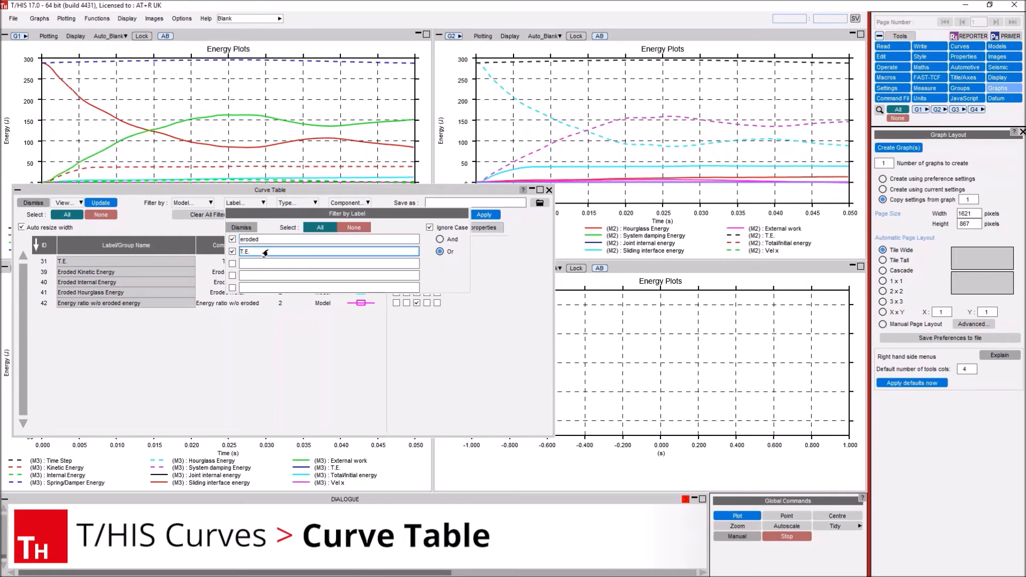
pyautogui.click(440, 238)
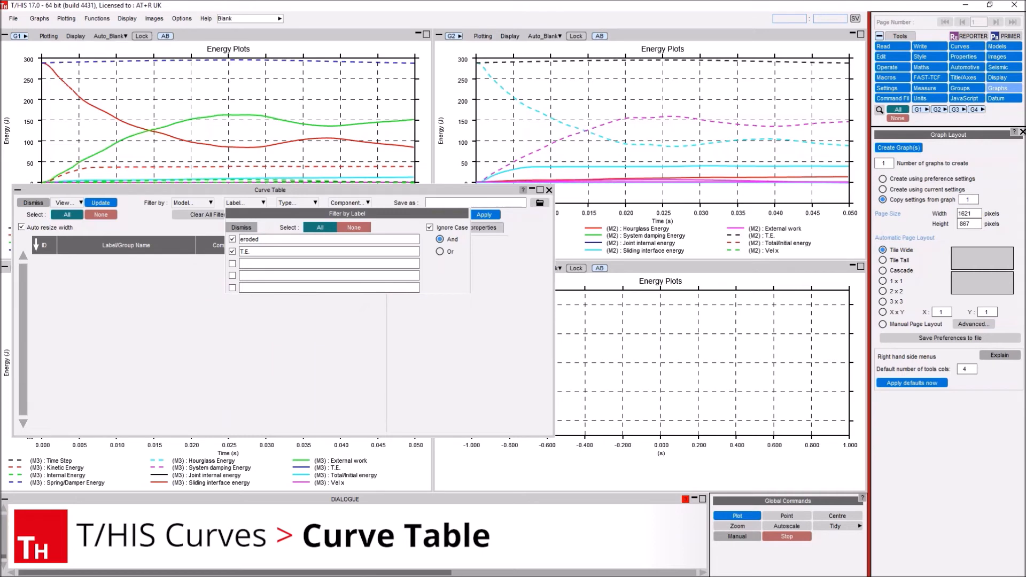
pyautogui.click(440, 251)
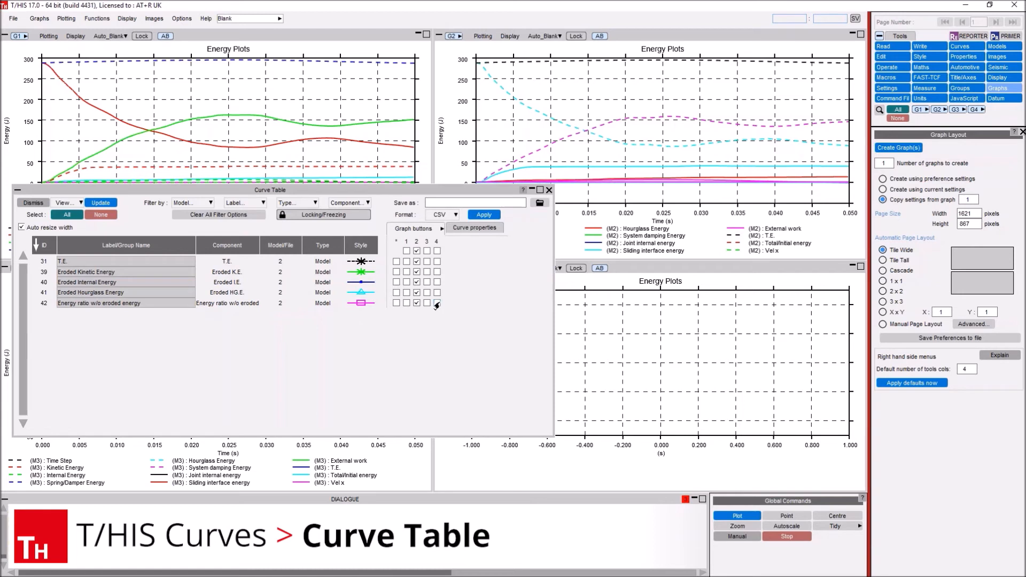
# - Assign all the filtered curves, 31 and 39 to 42, to graph 4 and redraw the graph
pyautogui.click(437, 262)
pyautogui.keyDown('shift'); pyautogui.click(437, 303); pyautogui.keyUp('shift')
pyautogui.press('ctrl')
pyautogui.keyDown('ctrl'); pyautogui.click(681, 379); pyautogui.keyUp('ctrl')
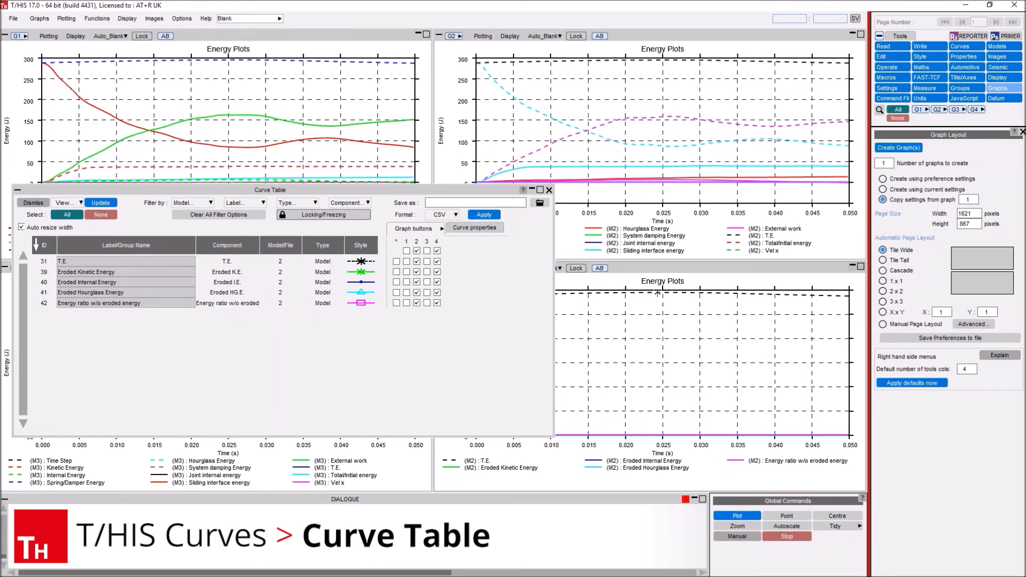
# - Remove the T.E. and Energy ratio w/o eroded energy curves from graph 4 and rescale the graph
pyautogui.click(438, 261)
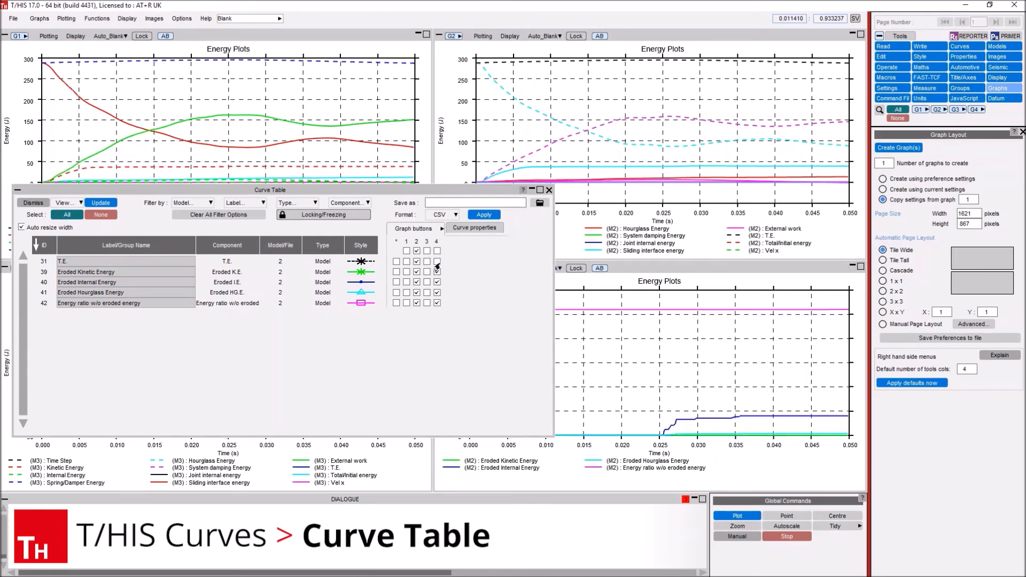
pyautogui.click(437, 303)
pyautogui.press('ctrl')
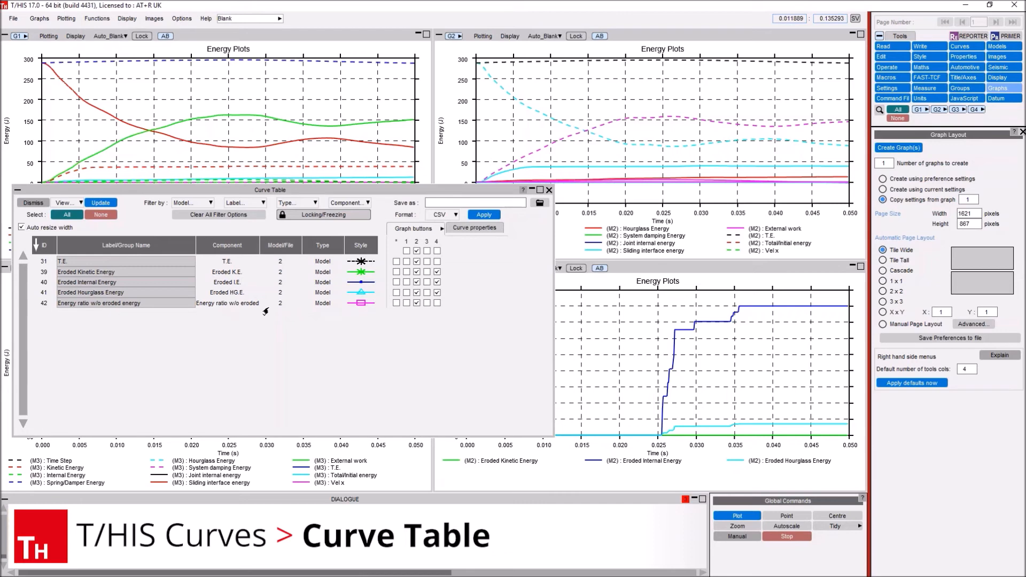
# - Show the curve properties and annotate the Max Y values of the Eroded Kinetic, Internal and Hourglass Energy curves with the table moved off the graphs
pyautogui.click(466, 230)
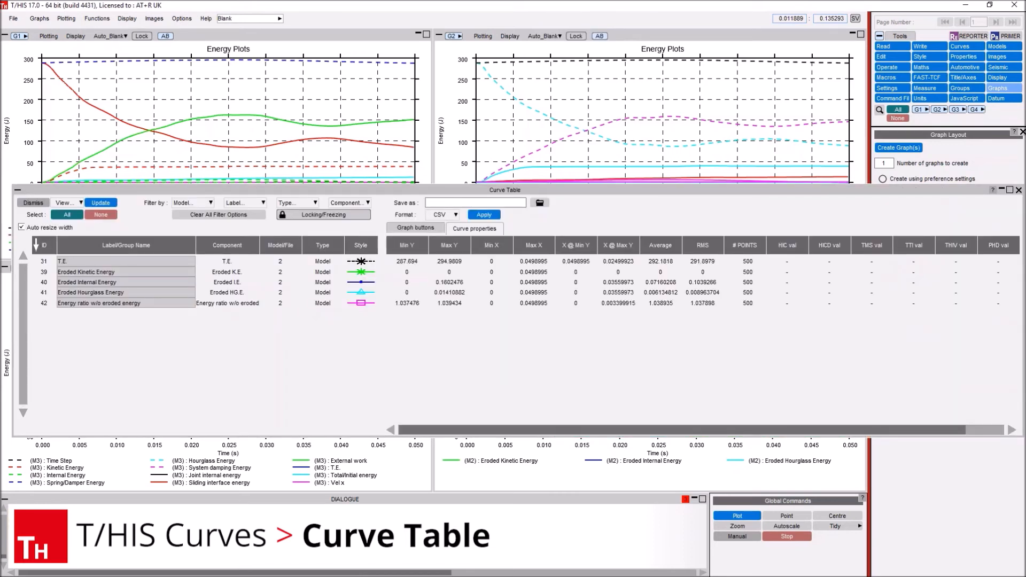
pyautogui.moveTo(453, 191); pyautogui.dragTo(445, 55)
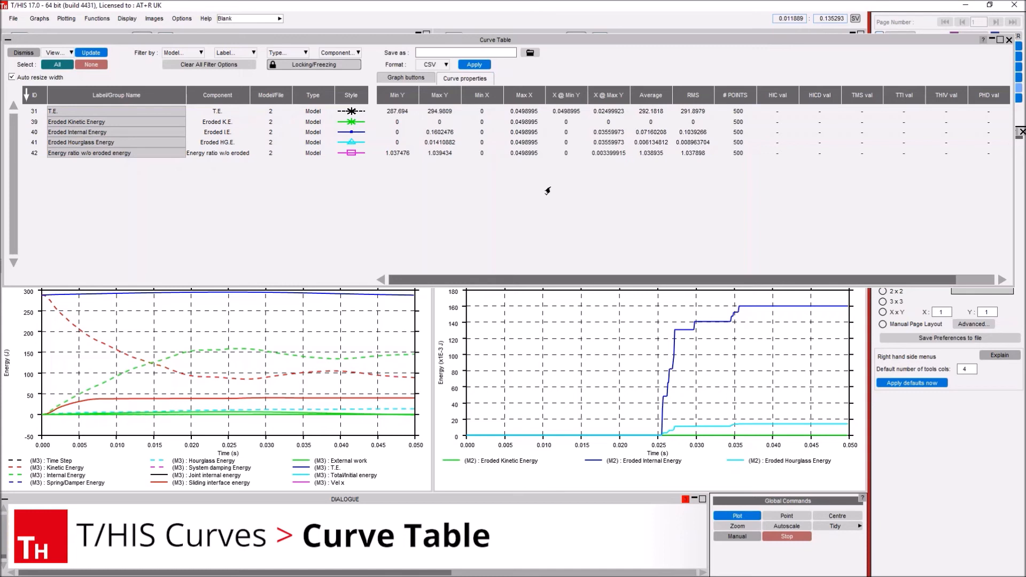
pyautogui.click(468, 123)
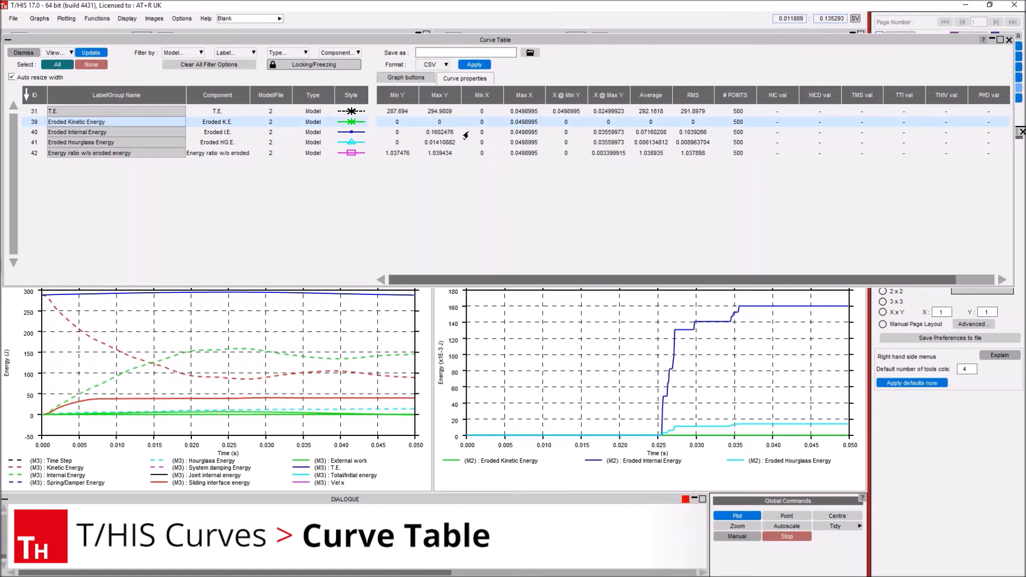
pyautogui.keyDown('shift'); pyautogui.click(461, 144); pyautogui.keyUp('shift')
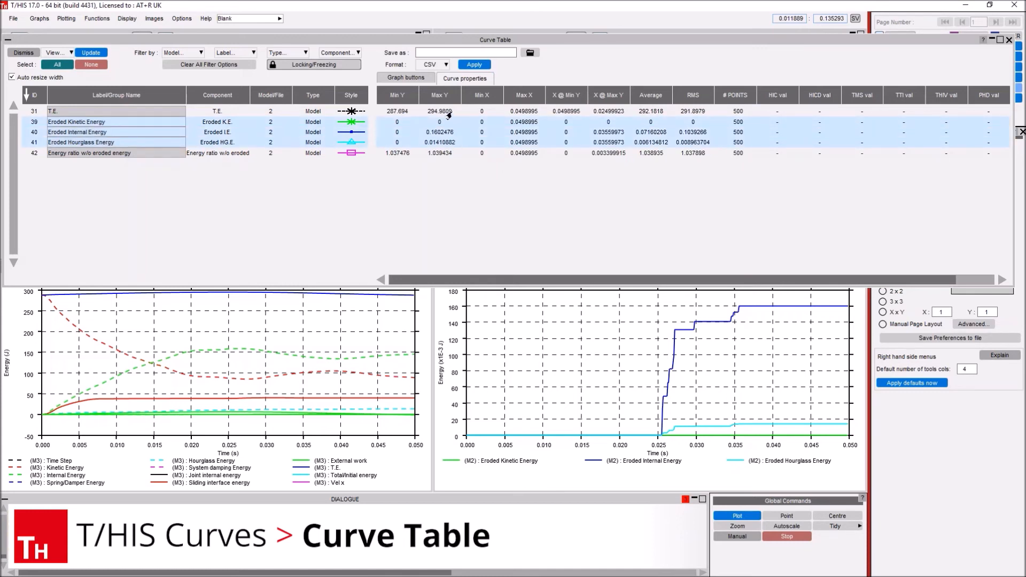
pyautogui.rightClick(446, 142)
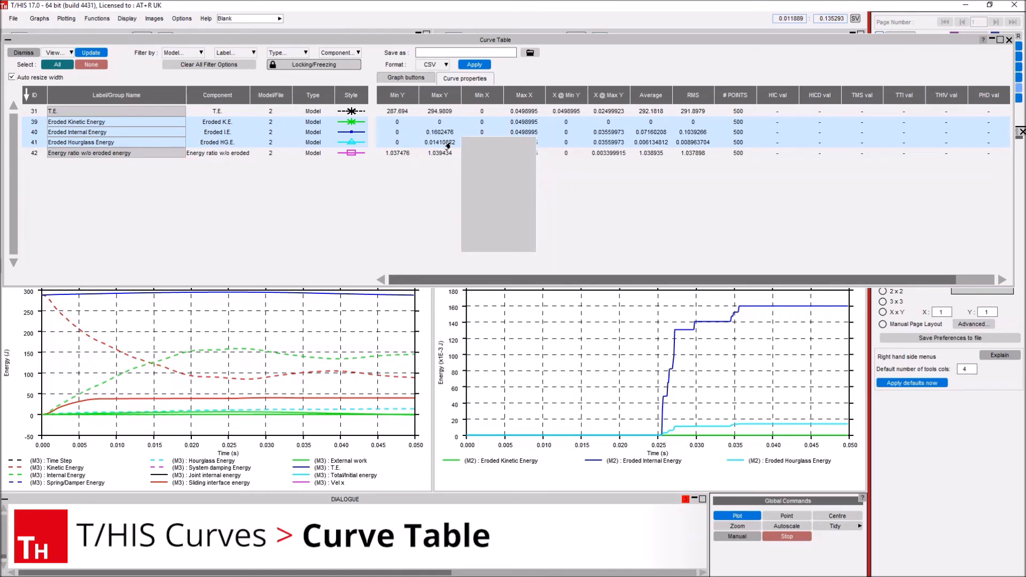
pyautogui.click(472, 144)
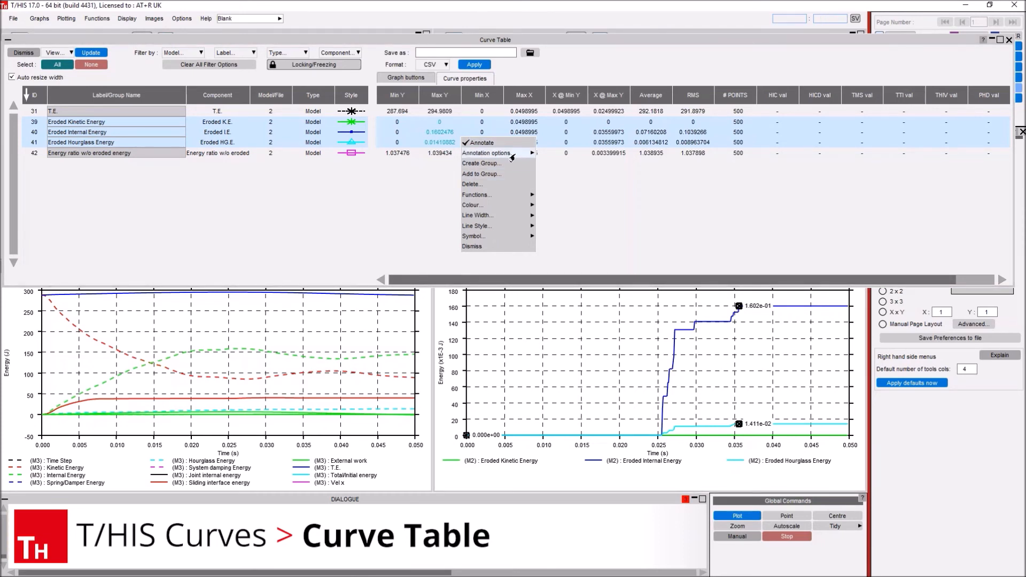
# - Try displaying the Max Y annotations as vertical point values, and return them to single values
pyautogui.moveTo(512, 157)
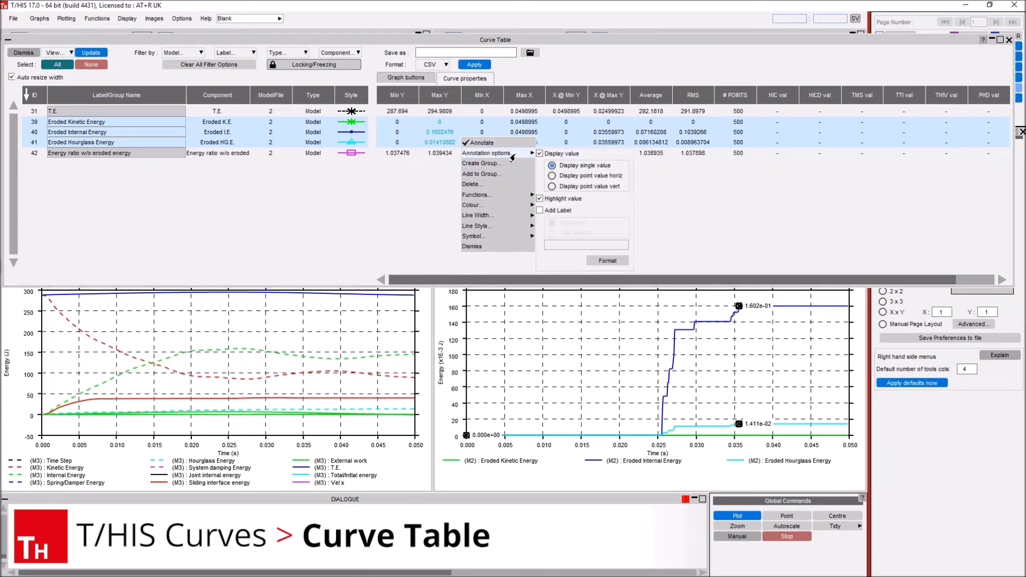
pyautogui.click(552, 186)
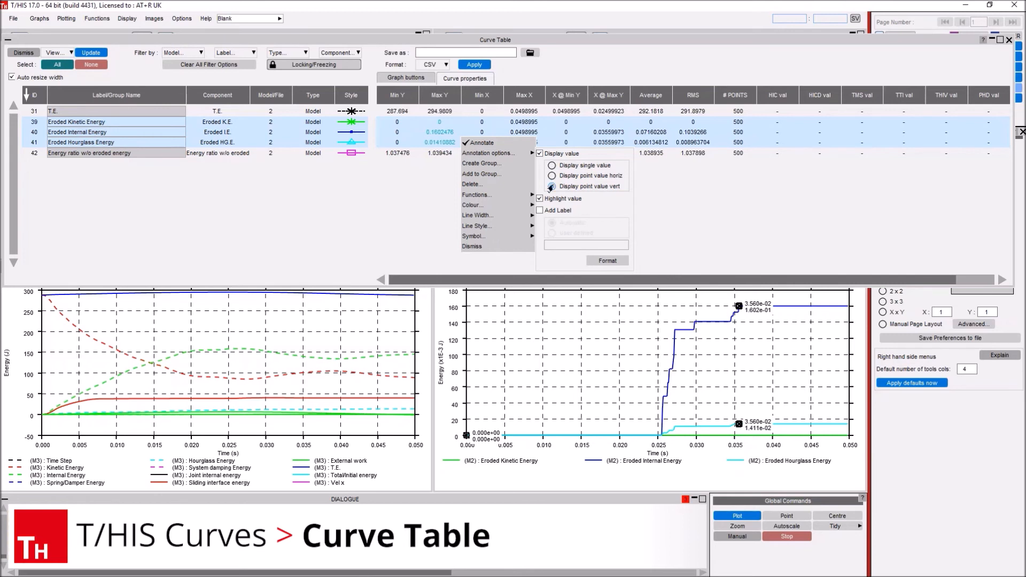
pyautogui.click(552, 166)
# - Add a user-defined label reading "Max energy =" to the Max Y annotations
pyautogui.click(540, 210)
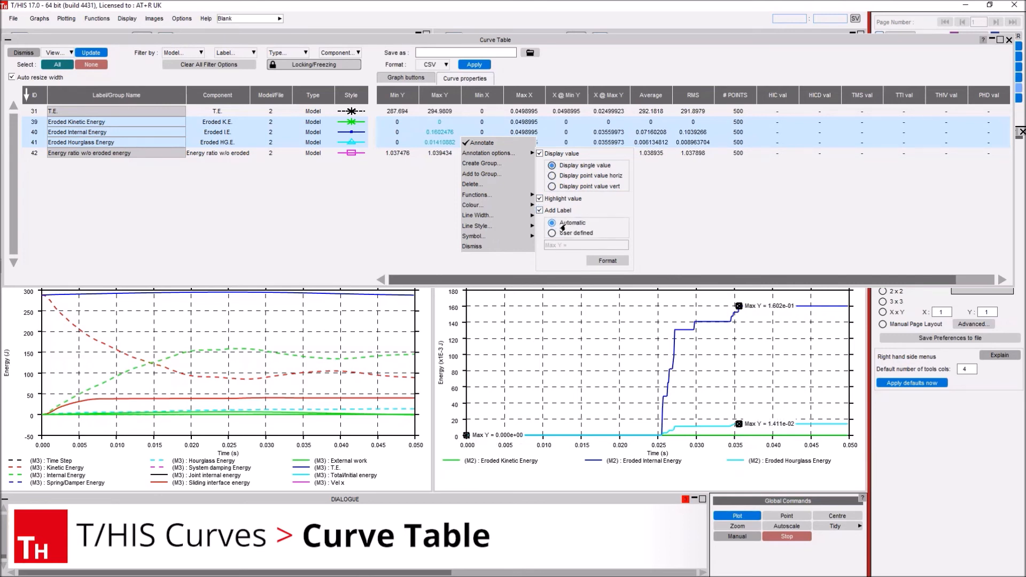
pyautogui.click(553, 234)
pyautogui.doubleClick(559, 245)
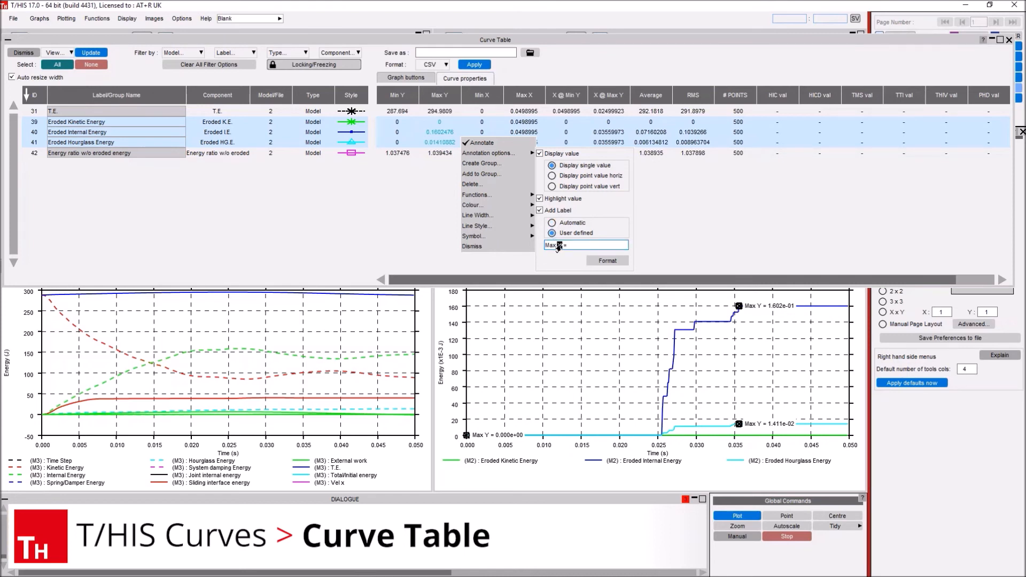
pyautogui.write('energy')
pyautogui.press('Return')
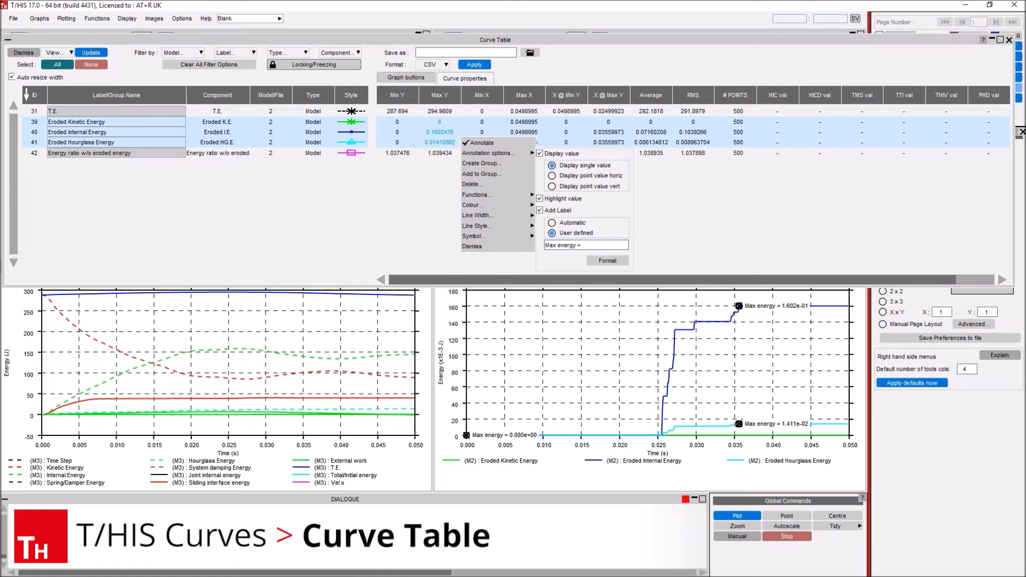
# - Create a curve group named "M2 eroded energies" from the three selected eroded energy curves
pyautogui.rightClick(250, 132)
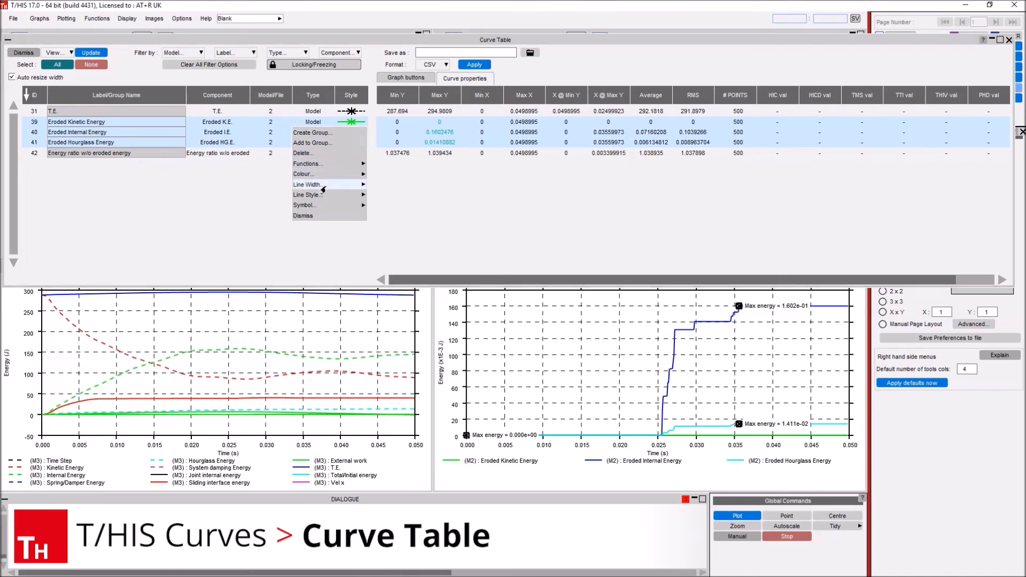
pyautogui.moveTo(324, 188)
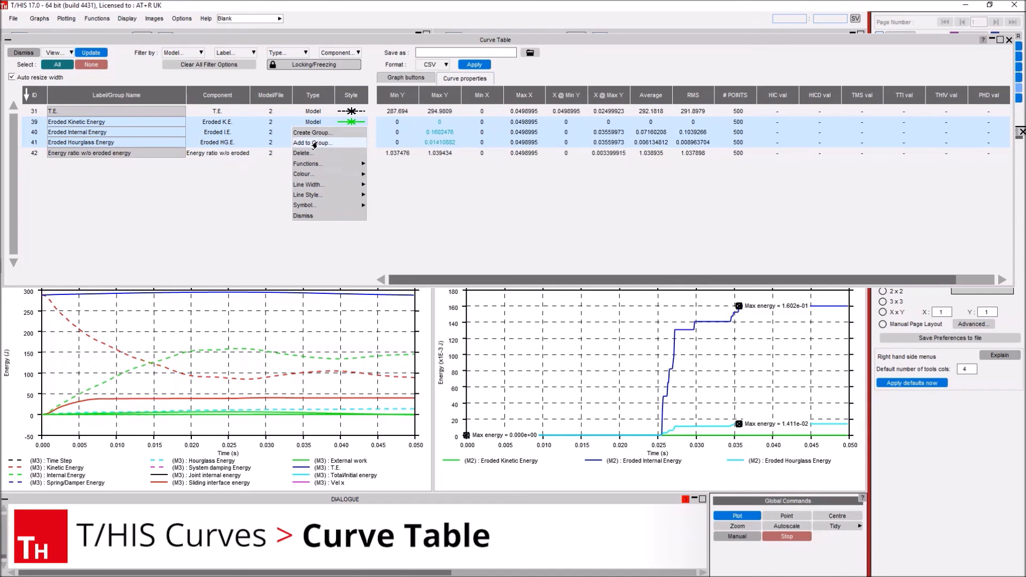
pyautogui.click(315, 133)
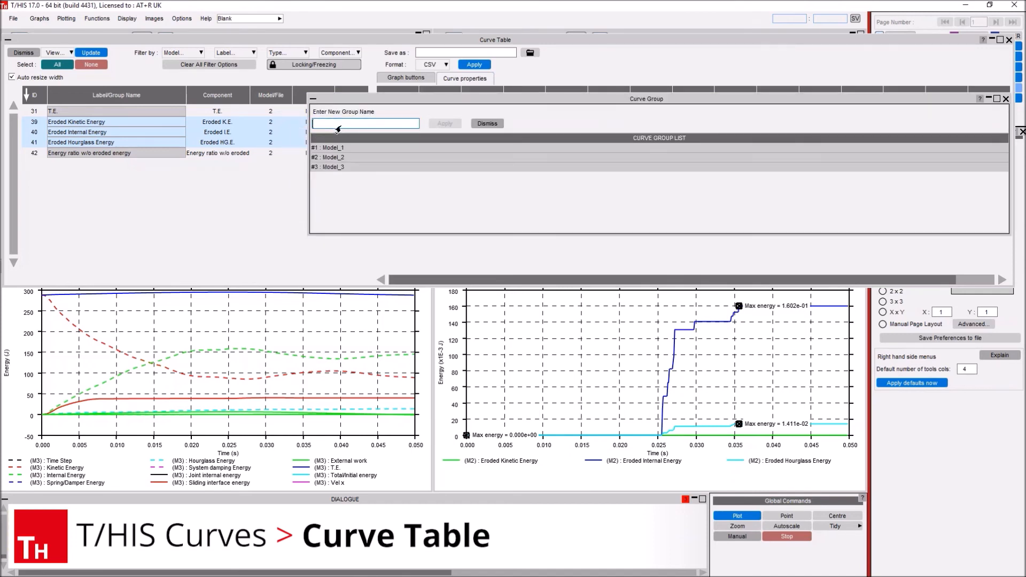
pyautogui.write('M2 eroded energies')
pyautogui.click(445, 124)
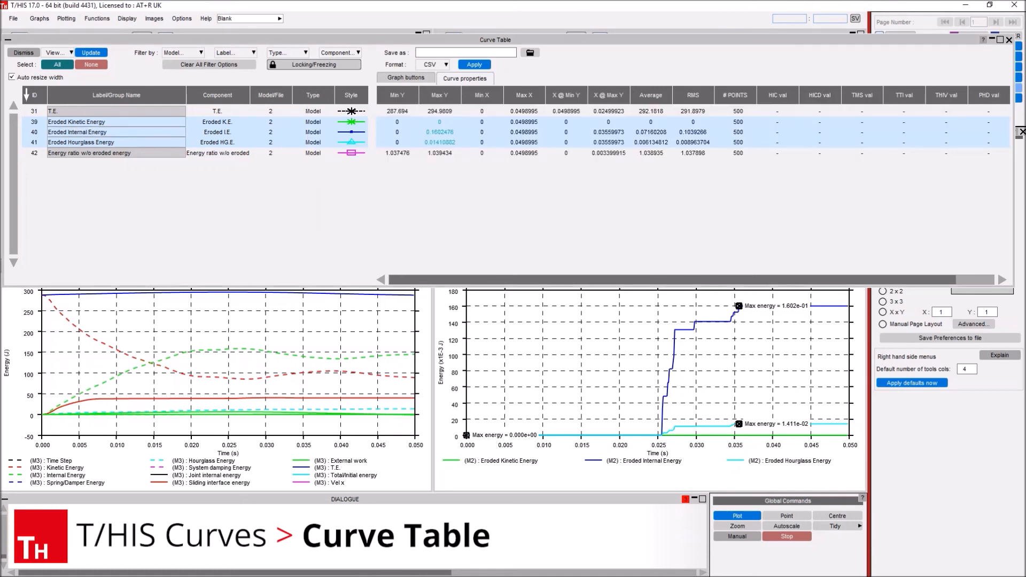
# - Set the Curve Table to include both curves and groups
pyautogui.click(47, 52)
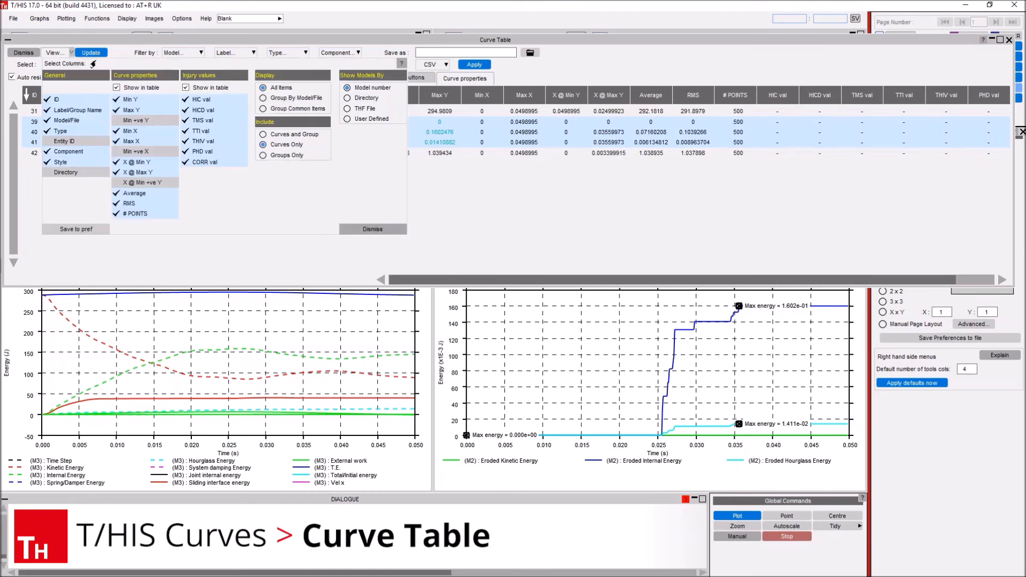
pyautogui.click(261, 134)
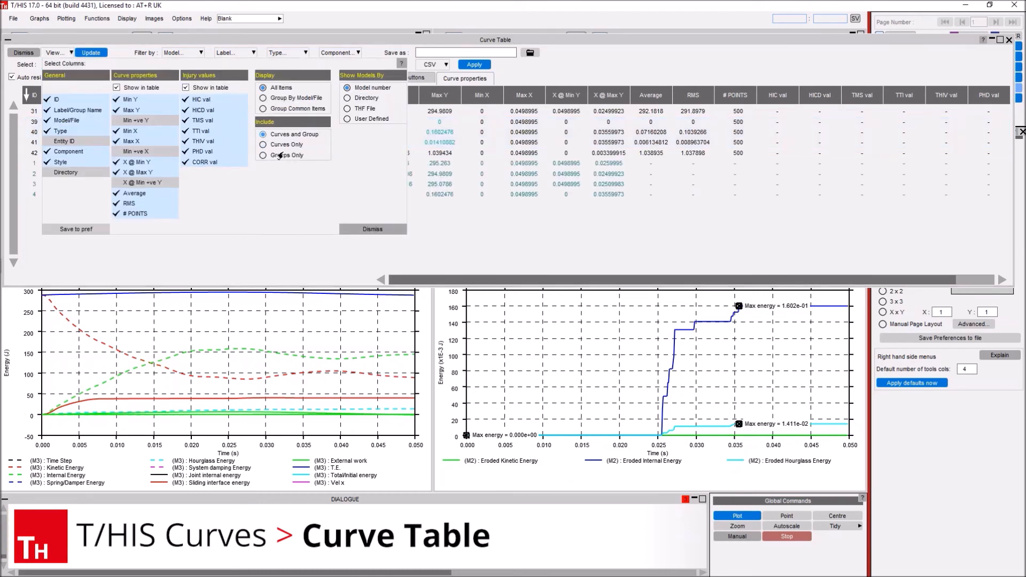